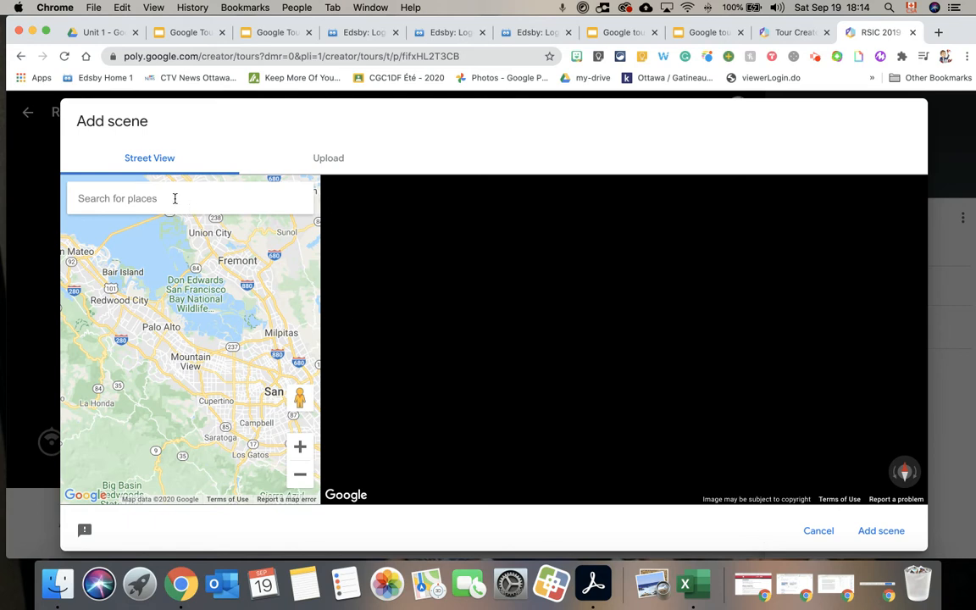
# - Search for Canada's Wonderland and look around its Street View panorama
pyautogui.write('Cana')
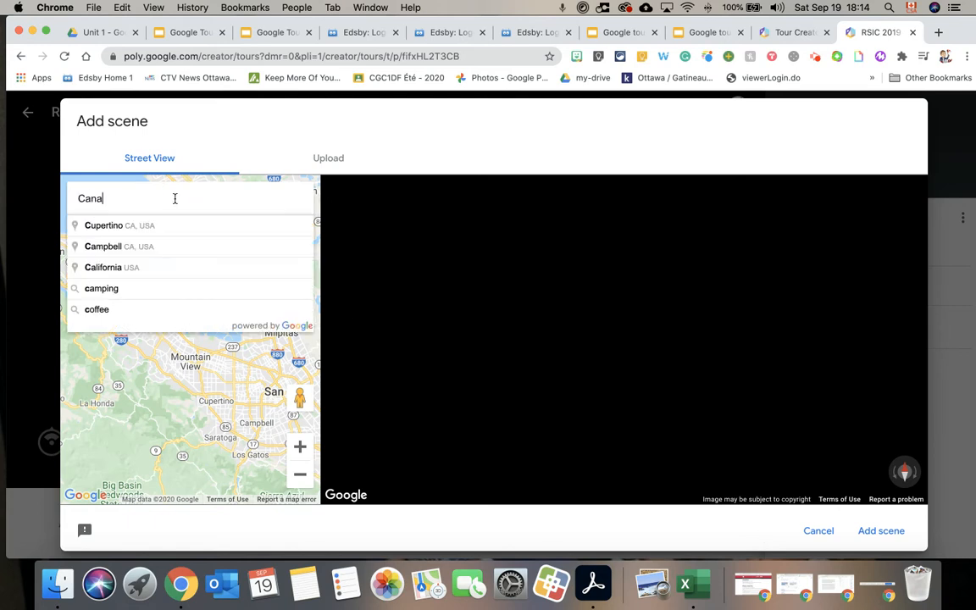
pyautogui.write('da wonder')
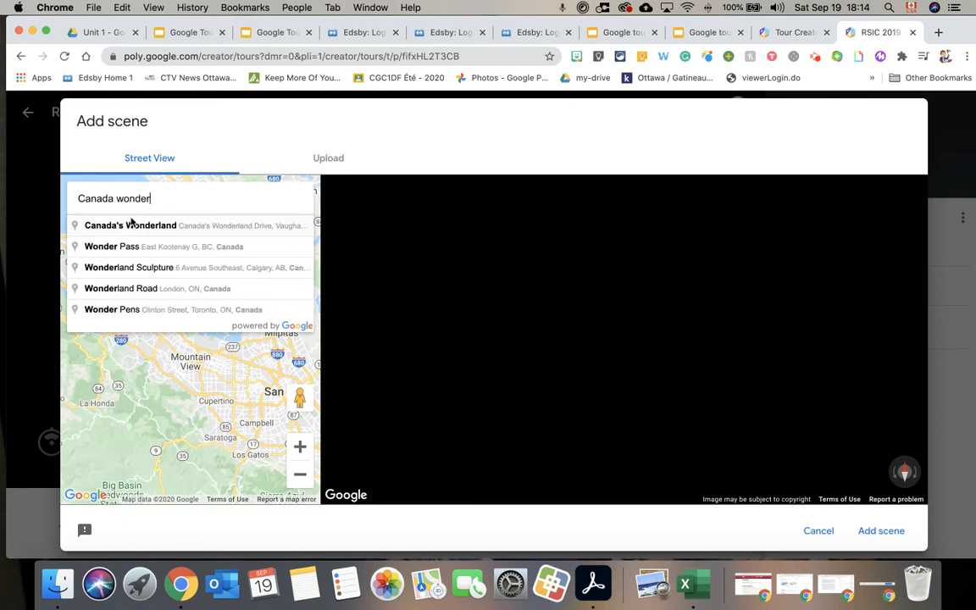
pyautogui.click(132, 222)
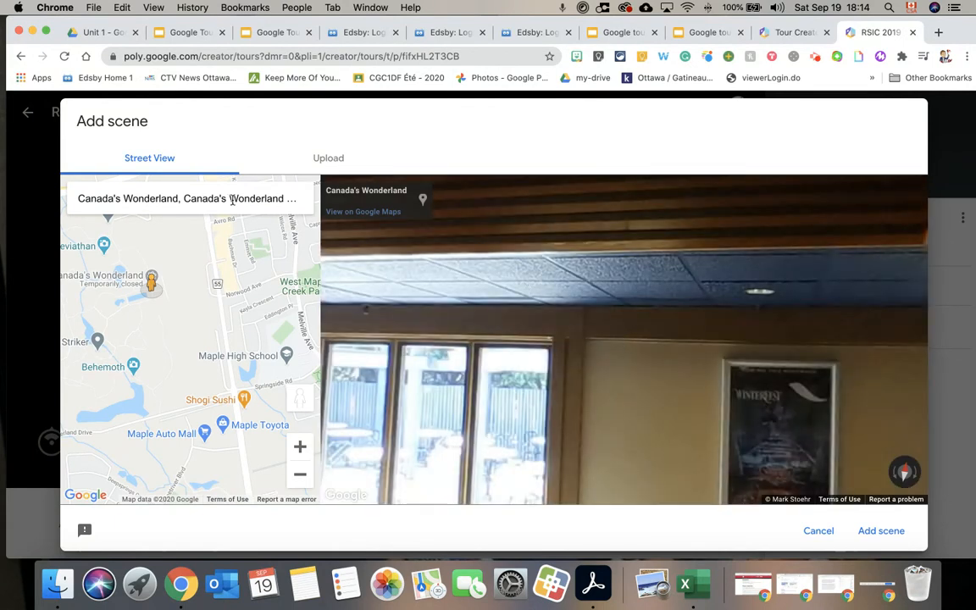
pyautogui.moveTo(552, 330); pyautogui.dragTo(619, 195)
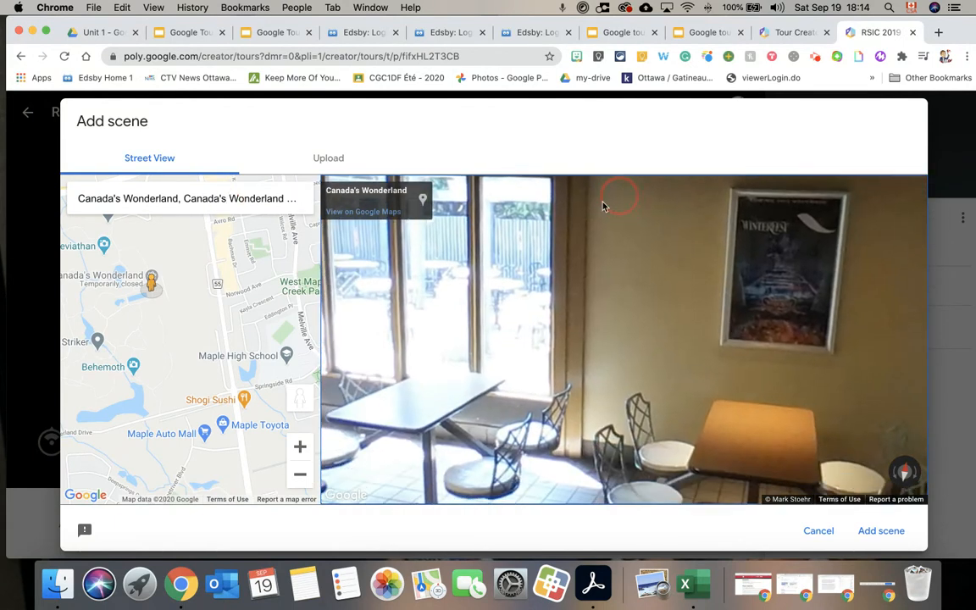
# - Replace the place search with CN Tower and load its Street View panorama
pyautogui.tripleClick(256, 193)
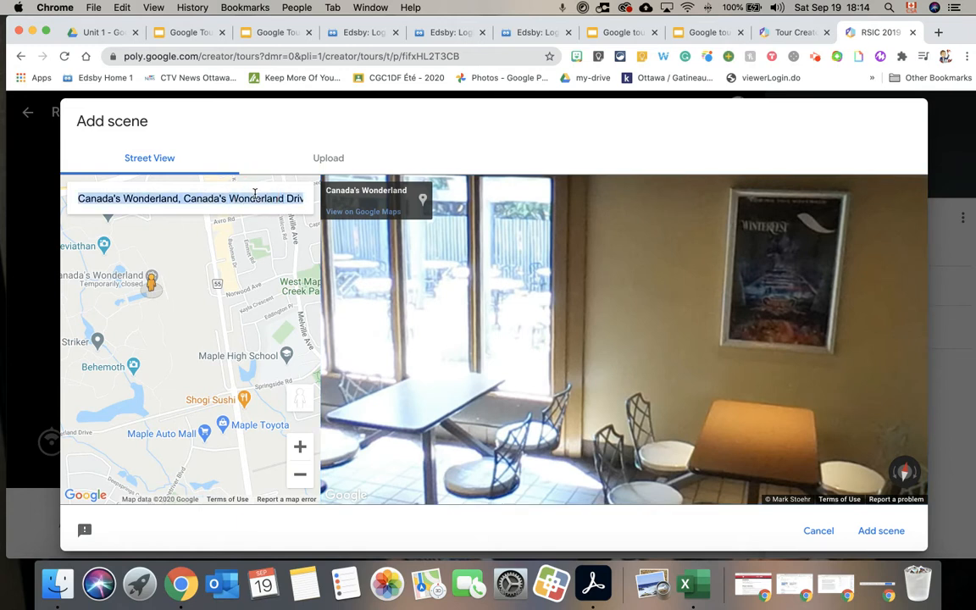
pyautogui.write('CT To')
pyautogui.press('BackSpace')
pyautogui.press('BackSpace')
pyautogui.press('BackSpace')
pyautogui.press('BackSpace')
pyautogui.write('N To')
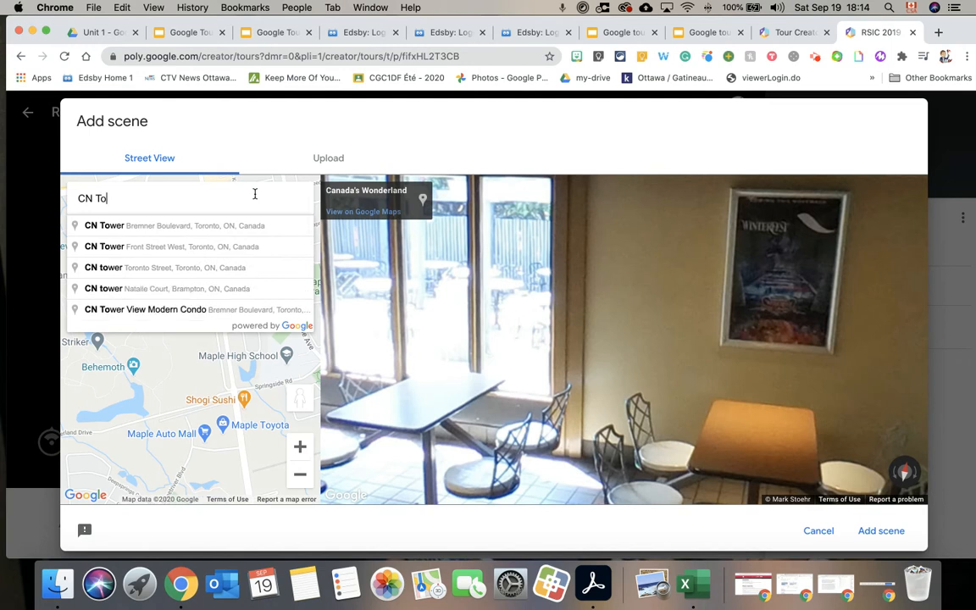
pyautogui.write('wer')
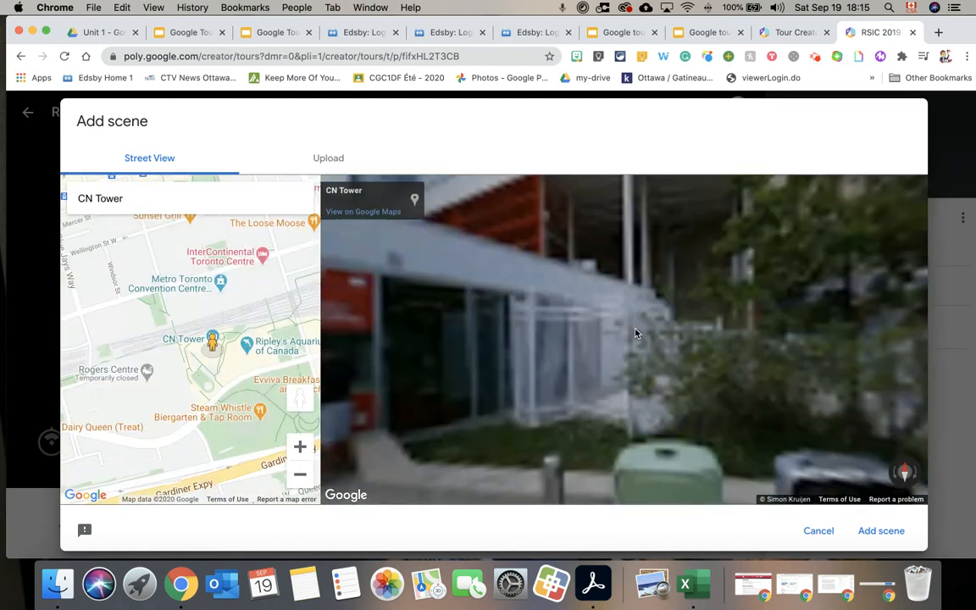
# - Look around the CN Tower panorama, examining the surroundings at street level and the tower overhead
pyautogui.moveTo(683, 333); pyautogui.dragTo(381, 323)
pyautogui.moveTo(779, 327); pyautogui.dragTo(408, 333)
pyautogui.moveTo(804, 346); pyautogui.dragTo(449, 344)
pyautogui.moveTo(695, 303); pyautogui.dragTo(349, 271)
pyautogui.moveTo(636, 231); pyautogui.dragTo(614, 413)
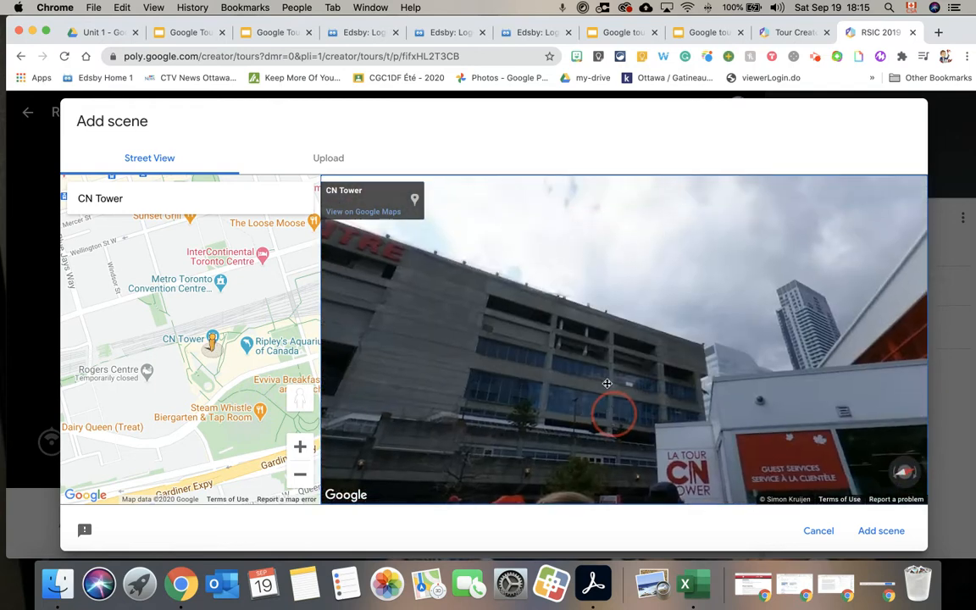
pyautogui.moveTo(603, 222); pyautogui.dragTo(591, 181)
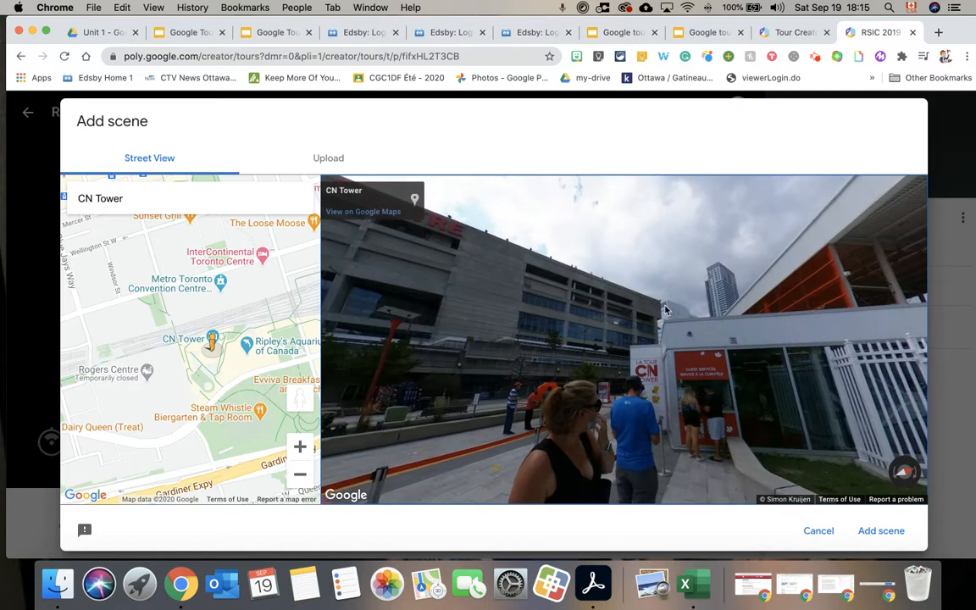
pyautogui.moveTo(708, 293); pyautogui.dragTo(626, 188)
pyautogui.moveTo(716, 339); pyautogui.dragTo(506, 311)
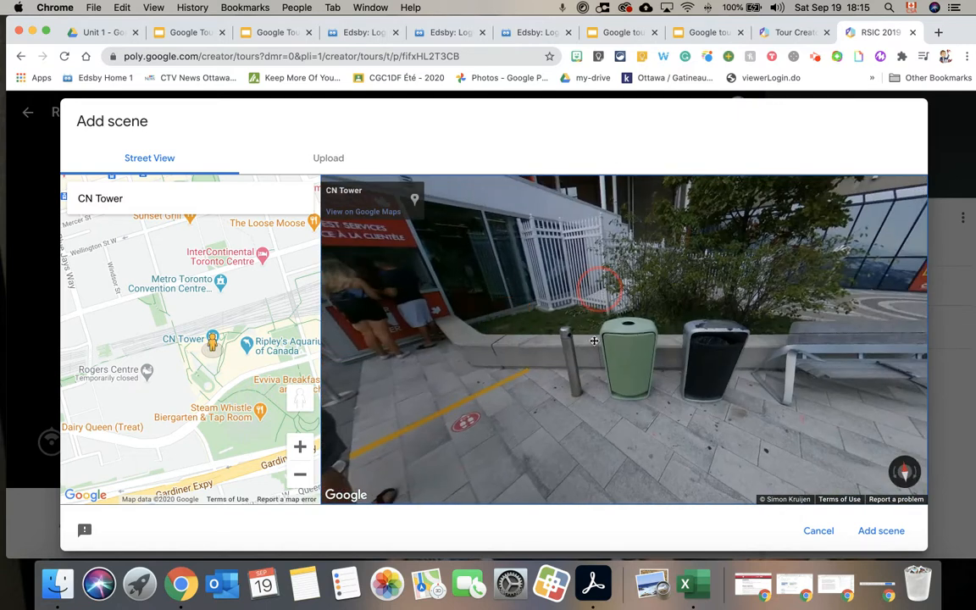
pyautogui.moveTo(600, 290); pyautogui.dragTo(577, 483)
pyautogui.moveTo(629, 209); pyautogui.dragTo(626, 361)
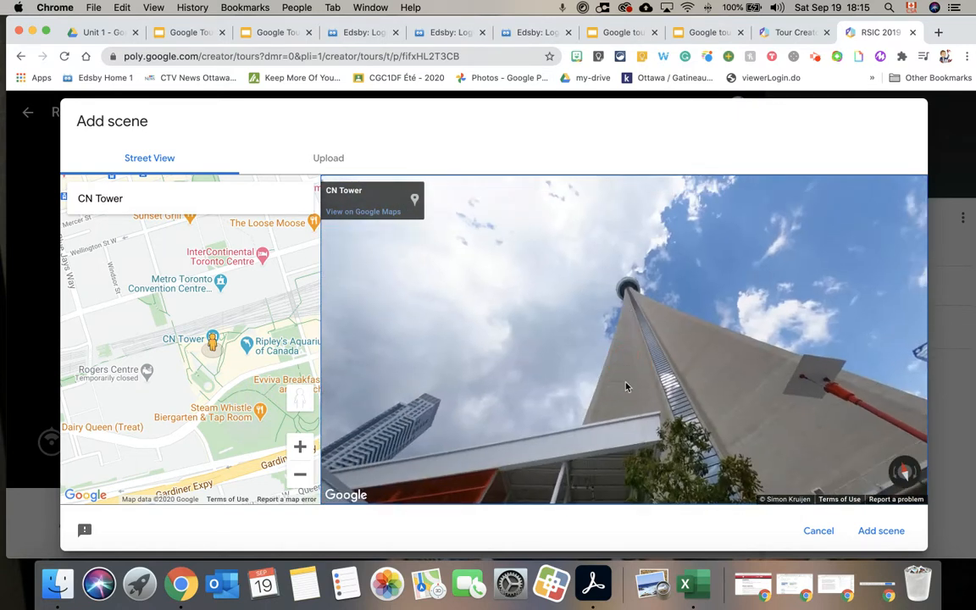
pyautogui.click(627, 289)
pyautogui.moveTo(611, 410); pyautogui.dragTo(596, 226)
pyautogui.moveTo(627, 291); pyautogui.dragTo(615, 229)
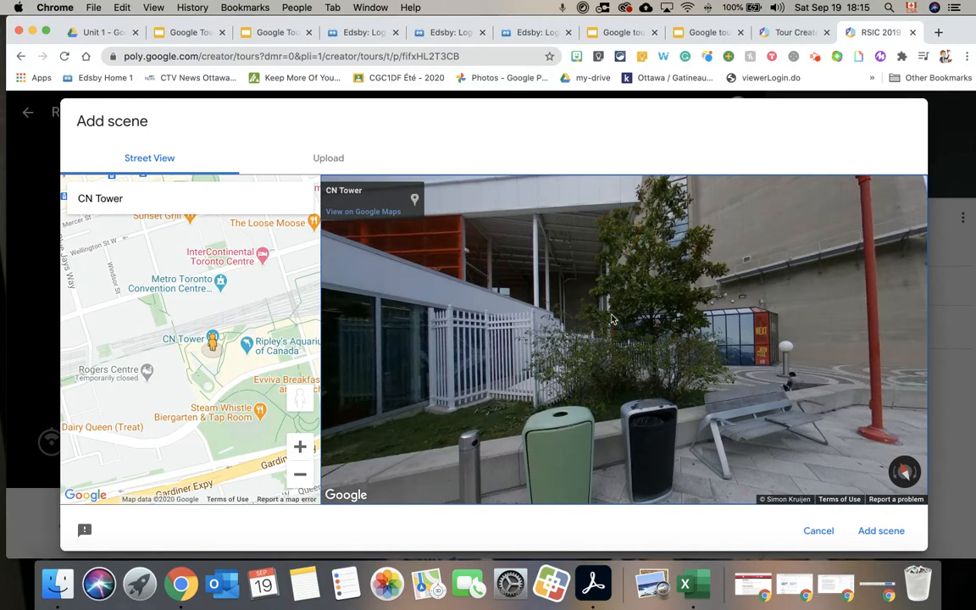
pyautogui.moveTo(610, 314); pyautogui.dragTo(613, 252)
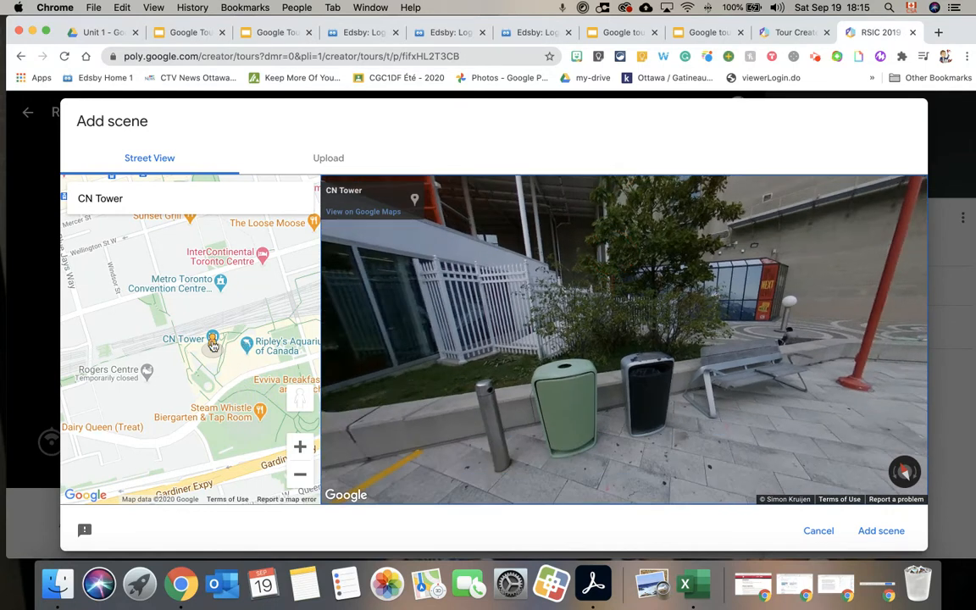
# - Move the Street View figure from the CN Tower to Ripley's Aquarium of Canada and add that panorama as a scene
pyautogui.click(255, 370)
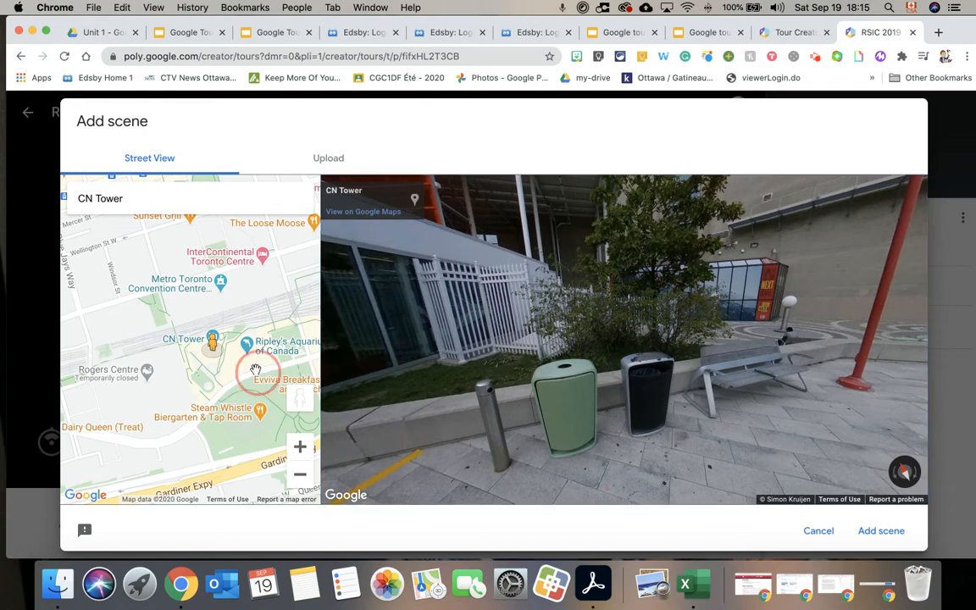
pyautogui.moveTo(212, 339); pyautogui.dragTo(252, 370)
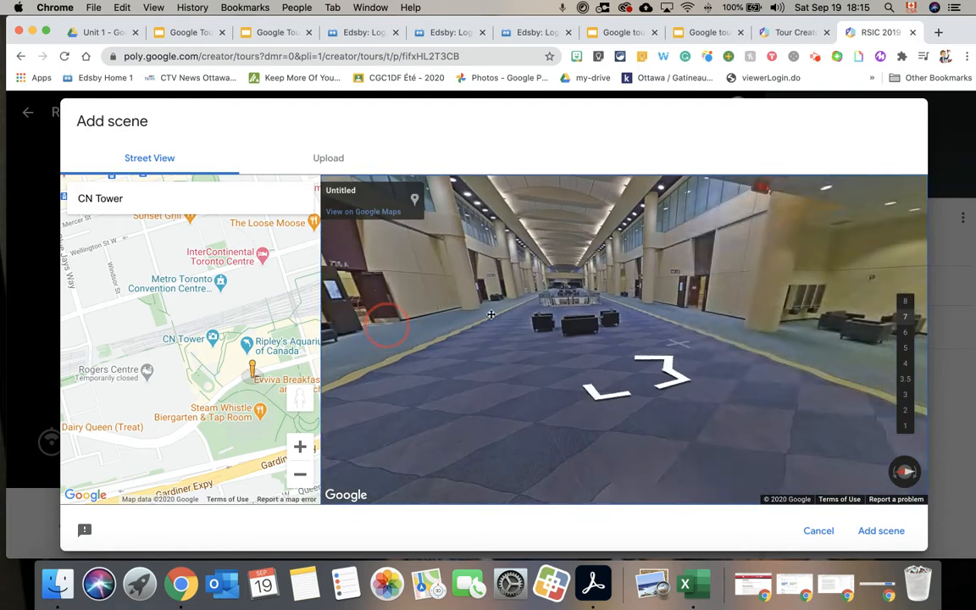
pyautogui.moveTo(251, 367); pyautogui.dragTo(244, 345)
pyautogui.scroll(2, 245, 346)
pyautogui.moveTo(598, 349); pyautogui.dragTo(299, 315)
pyautogui.moveTo(717, 334); pyautogui.dragTo(365, 319)
pyautogui.moveTo(671, 326); pyautogui.dragTo(523, 312)
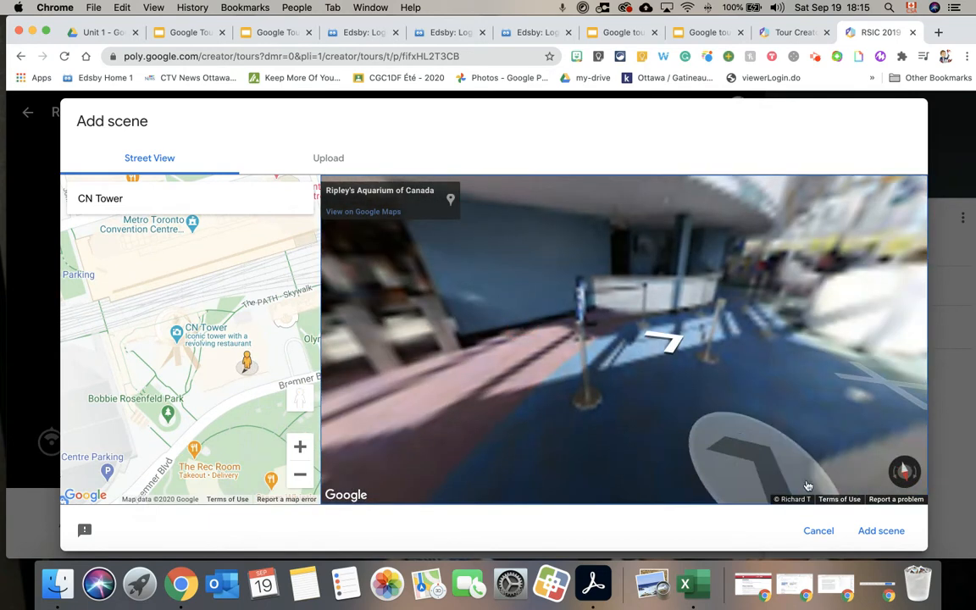
pyautogui.moveTo(735, 332); pyautogui.dragTo(644, 355)
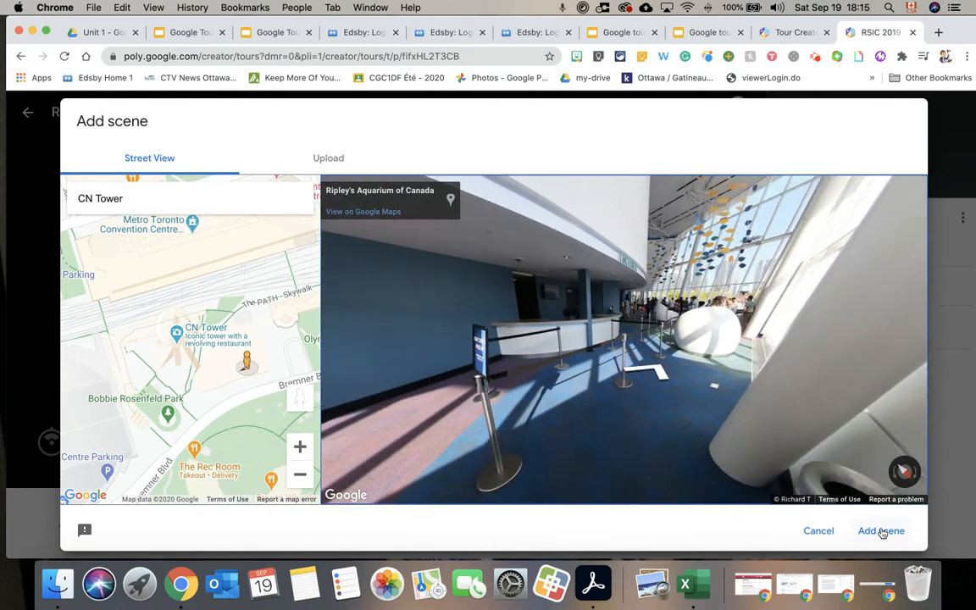
pyautogui.click(881, 531)
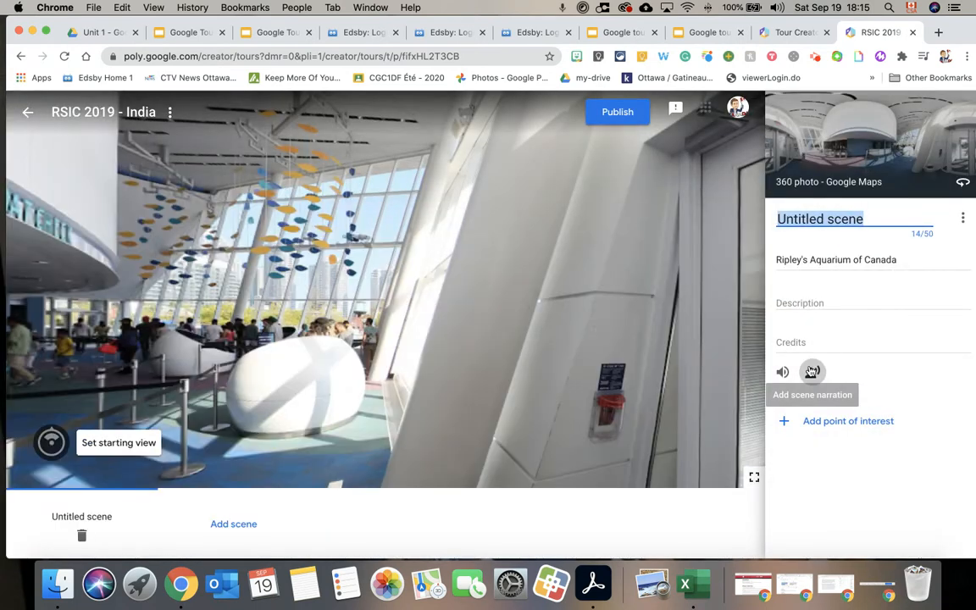
# - Rotate the aquarium scene towards the coat check counter and save that as its starting view
pyautogui.moveTo(644, 288); pyautogui.dragTo(577, 466)
pyautogui.moveTo(424, 288); pyautogui.dragTo(410, 258)
pyautogui.click(121, 440)
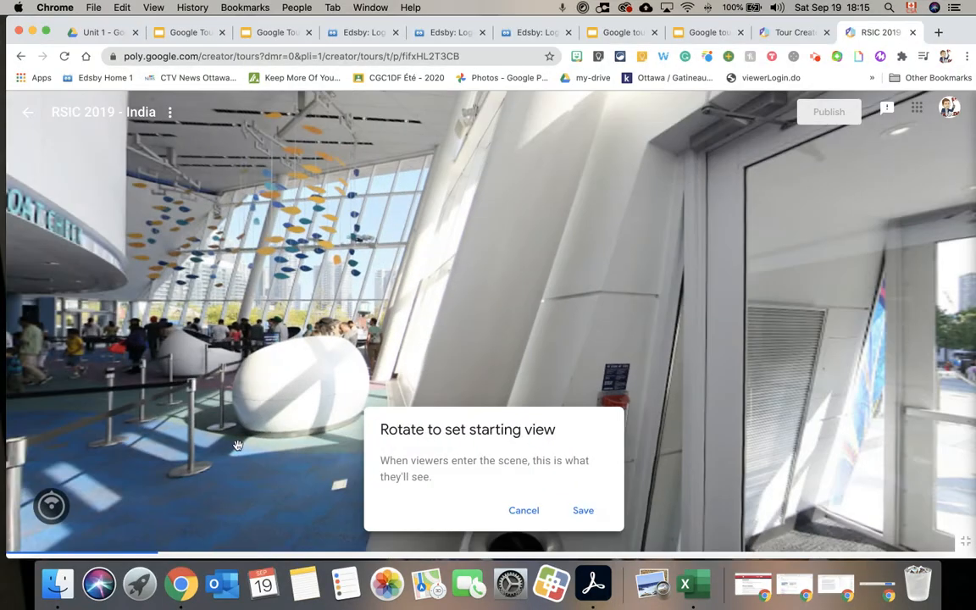
pyautogui.click(583, 510)
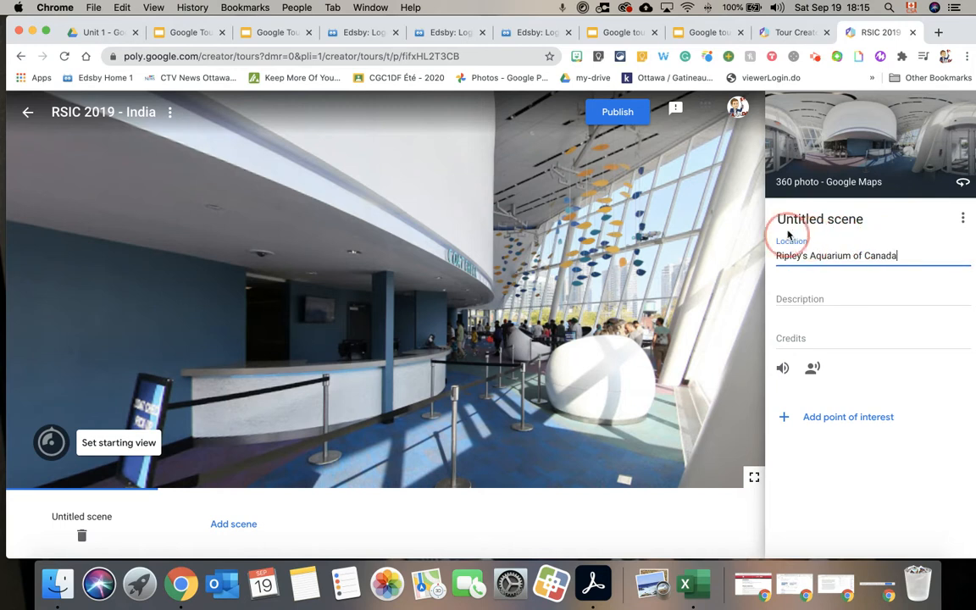
# - Rename the untitled scene as Aquarium
pyautogui.click(816, 219)
pyautogui.tripleClick(816, 219)
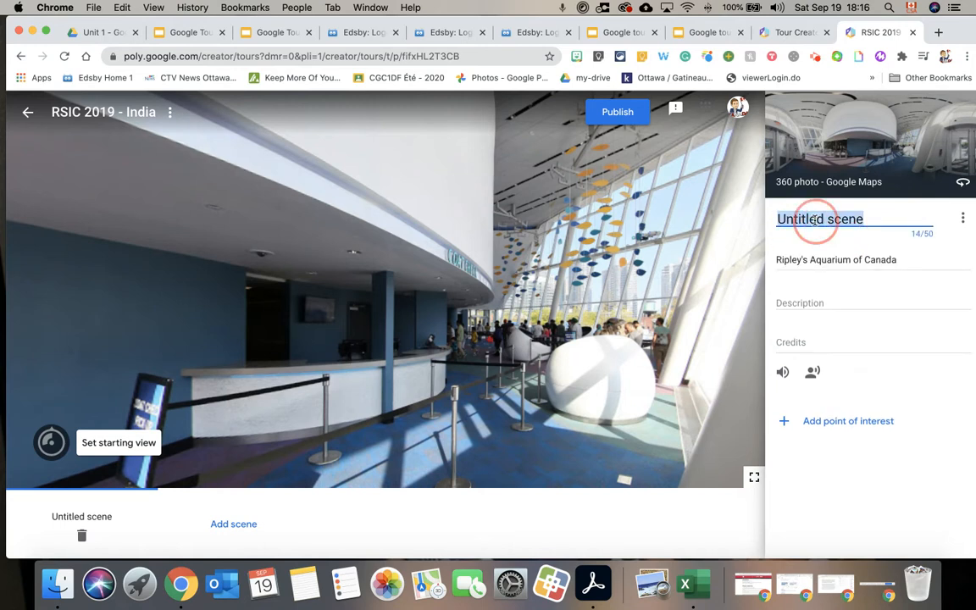
pyautogui.doubleClick(870, 262)
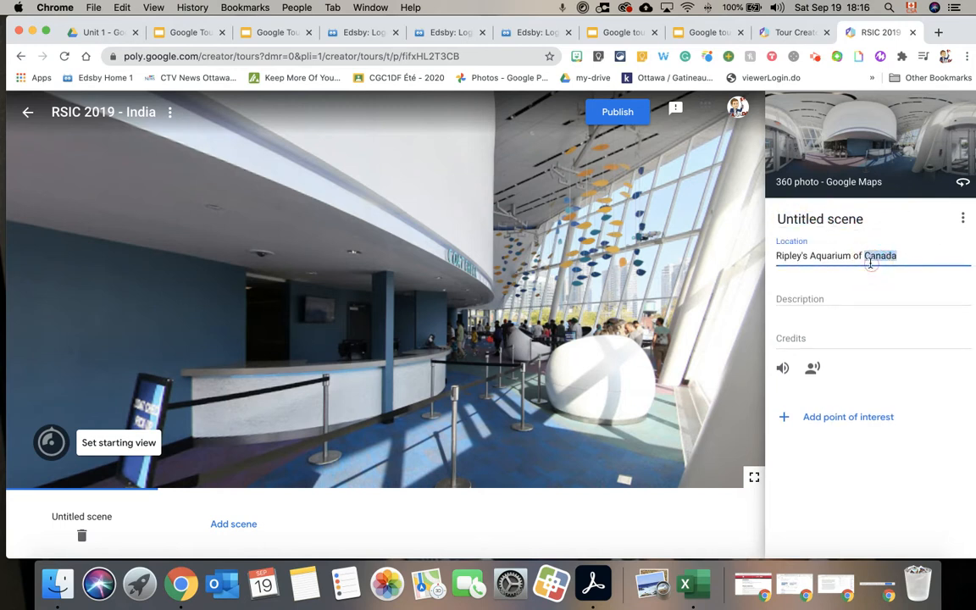
pyautogui.tripleClick(848, 218)
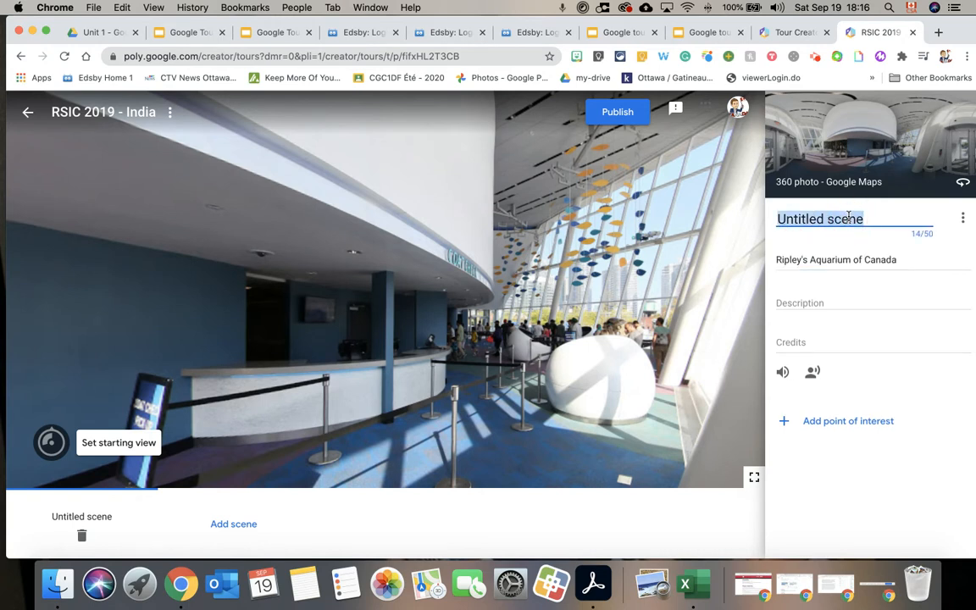
pyautogui.write('Q')
pyautogui.press('BackSpace')
pyautogui.write('Aquq')
pyautogui.press('BackSpace')
pyautogui.write('arium')
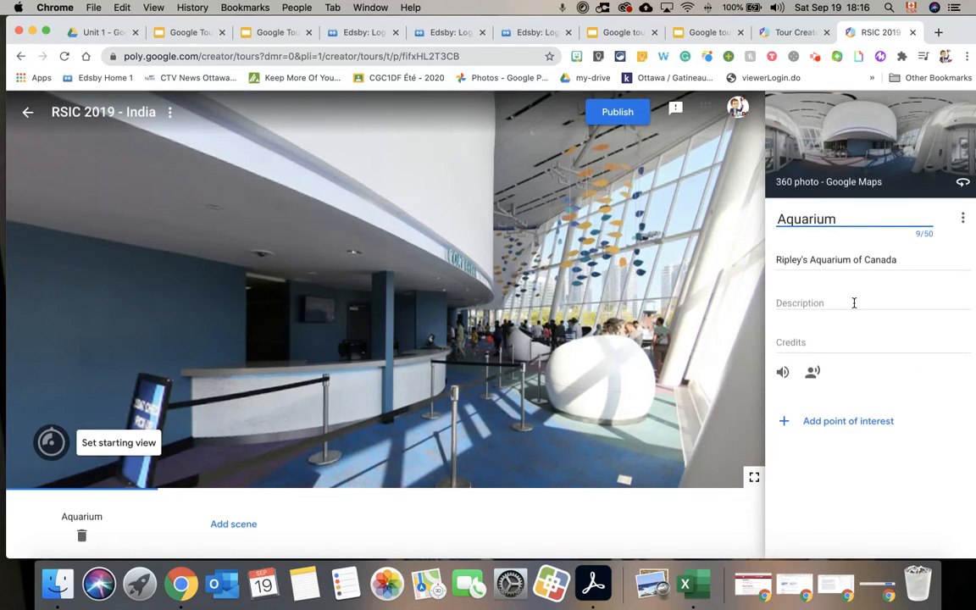
pyautogui.click(816, 309)
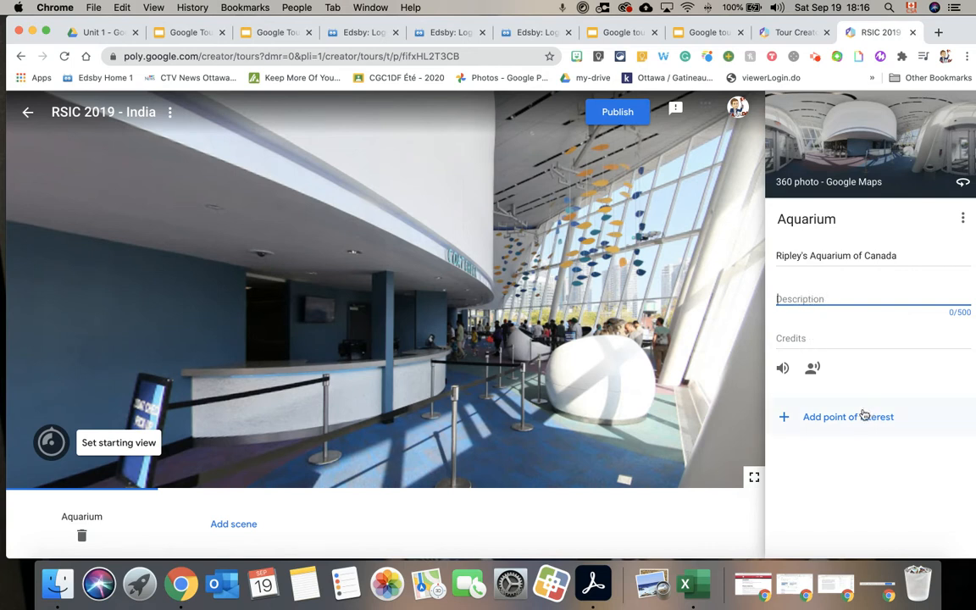
pyautogui.click(800, 339)
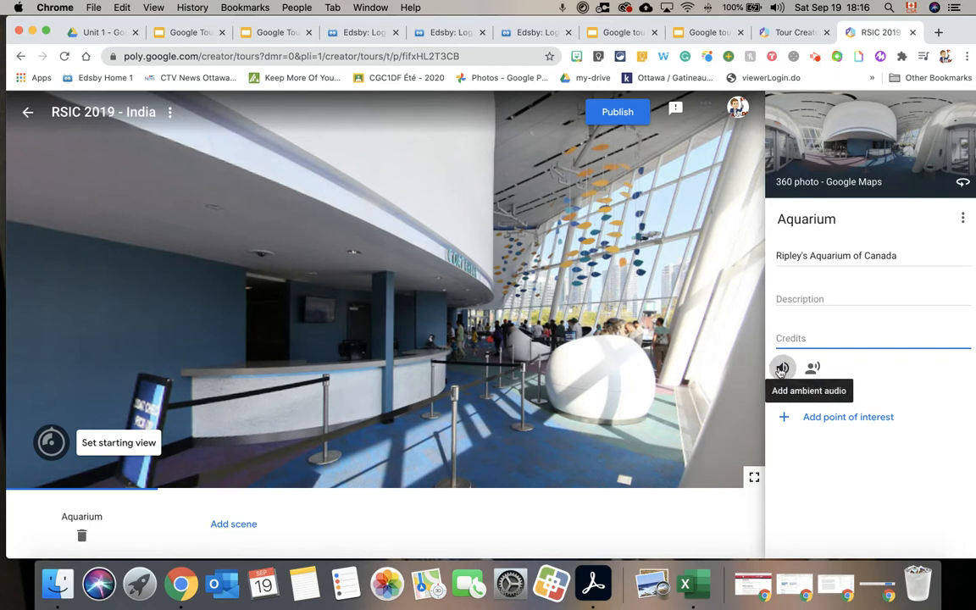
# - Set the scene's starting view to face the white rounded sculpture and the slanted white columns by the windows
pyautogui.moveTo(390, 427); pyautogui.dragTo(250, 425)
pyautogui.click(120, 442)
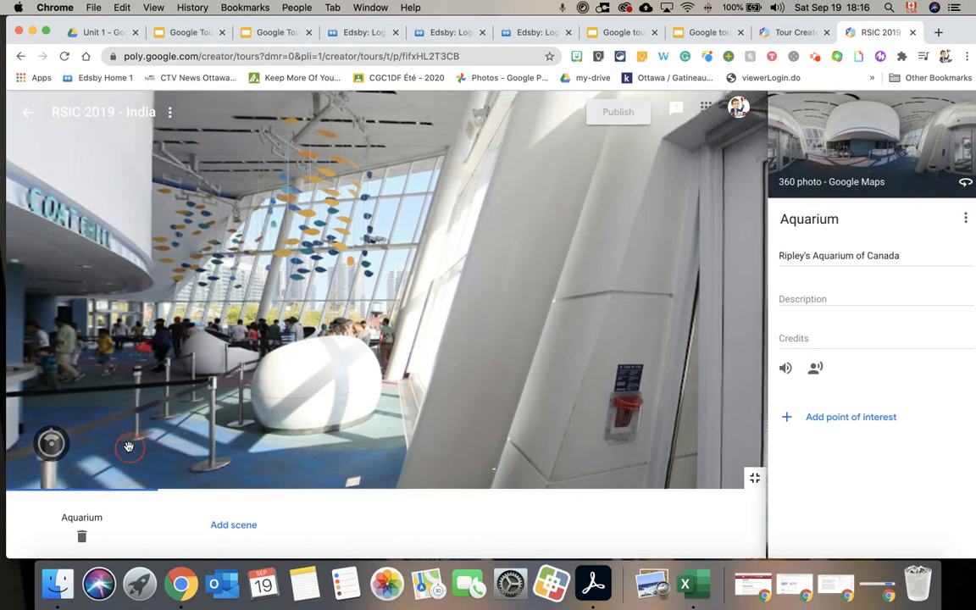
pyautogui.click(583, 511)
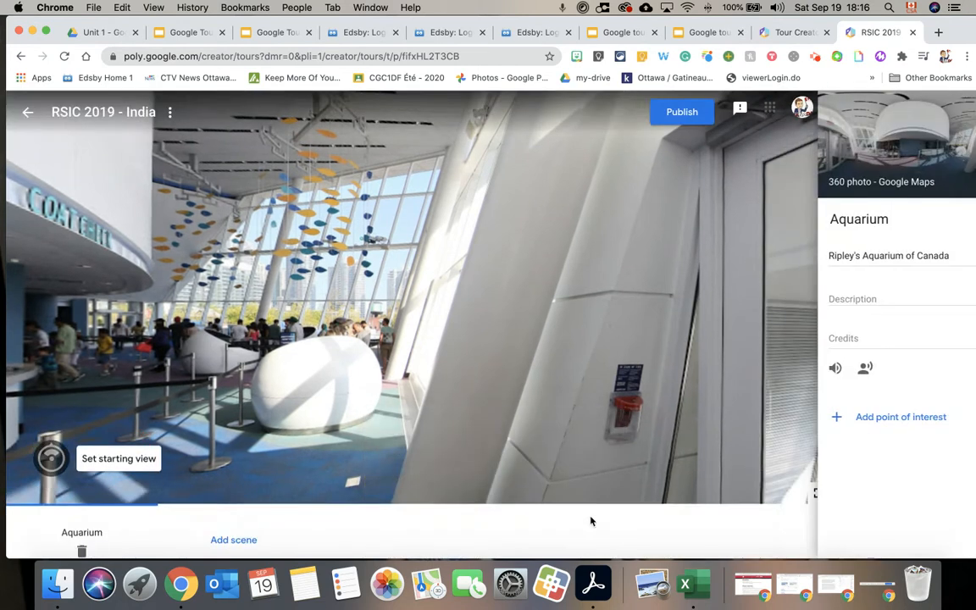
# - Add a point of interest and place its marker above the exit gates in front of the shop
pyautogui.click(837, 428)
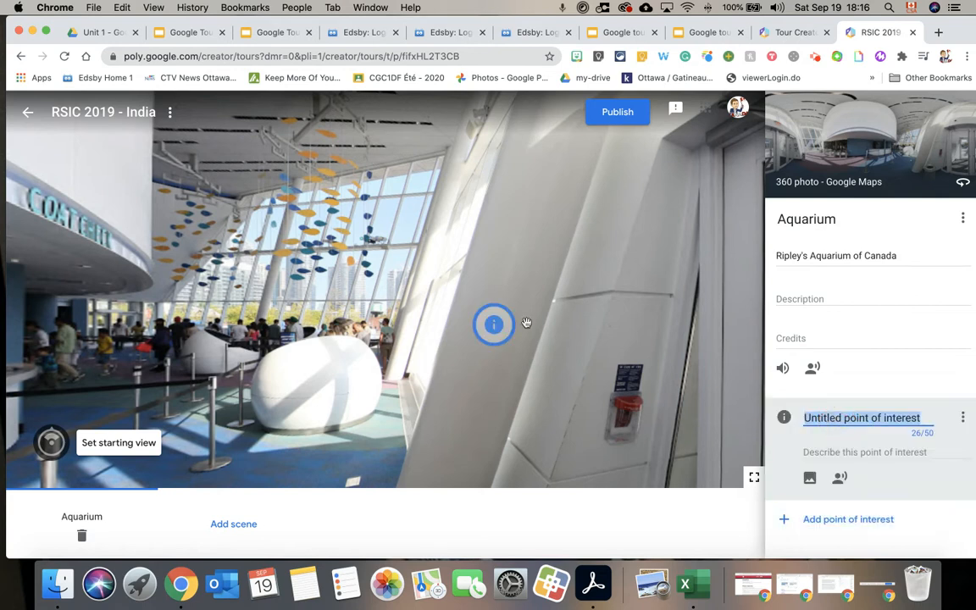
pyautogui.moveTo(544, 327); pyautogui.dragTo(307, 306)
pyautogui.moveTo(431, 336)
pyautogui.mouseDown()
pyautogui.moveTo(572, 332)
pyautogui.moveTo(636, 344)
pyautogui.moveTo(634, 331)
pyautogui.mouseUp()
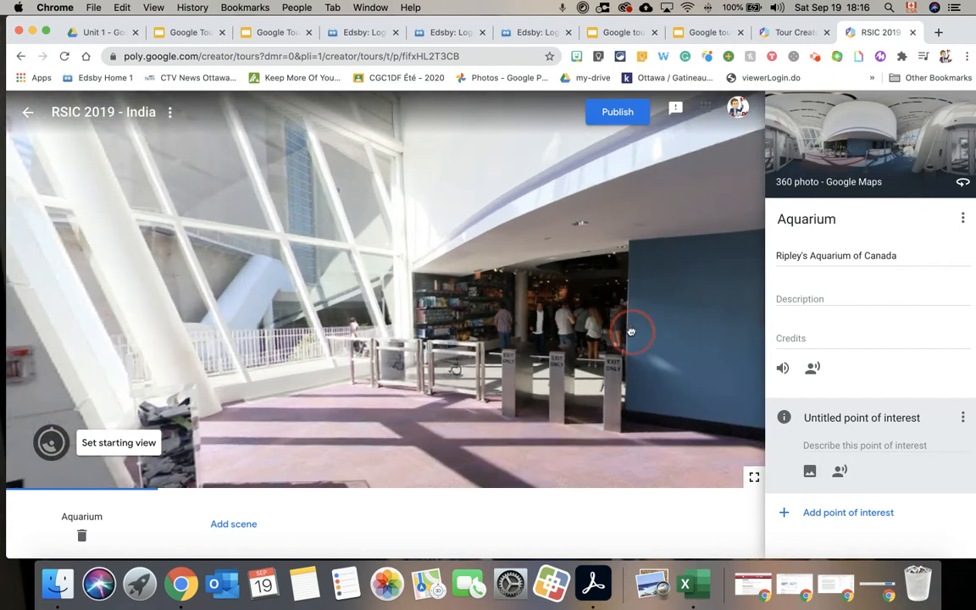
pyautogui.click(819, 443)
pyautogui.moveTo(423, 322)
pyautogui.mouseDown()
pyautogui.moveTo(359, 320)
pyautogui.moveTo(486, 341)
pyautogui.mouseUp()
pyautogui.moveTo(449, 296)
pyautogui.mouseDown()
pyautogui.moveTo(361, 351)
pyautogui.moveTo(127, 385)
pyautogui.mouseUp()
pyautogui.moveTo(337, 342)
pyautogui.mouseDown()
pyautogui.moveTo(611, 346)
pyautogui.moveTo(460, 335)
pyautogui.moveTo(492, 296)
pyautogui.moveTo(564, 307)
pyautogui.mouseUp()
pyautogui.moveTo(452, 296)
pyautogui.mouseDown()
pyautogui.moveTo(322, 303)
pyautogui.moveTo(302, 318)
pyautogui.mouseUp()
pyautogui.moveTo(401, 304)
pyautogui.mouseDown()
pyautogui.moveTo(527, 307)
pyautogui.moveTo(412, 293)
pyautogui.mouseUp()
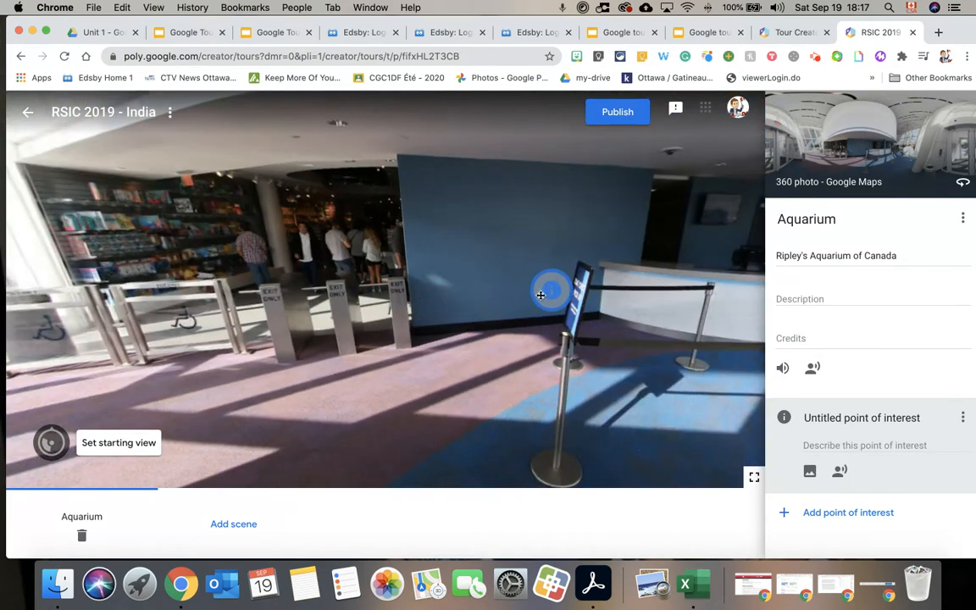
pyautogui.moveTo(529, 293)
pyautogui.mouseDown()
pyautogui.moveTo(298, 258)
pyautogui.moveTo(307, 256)
pyautogui.mouseUp()
pyautogui.moveTo(413, 286); pyautogui.dragTo(431, 287)
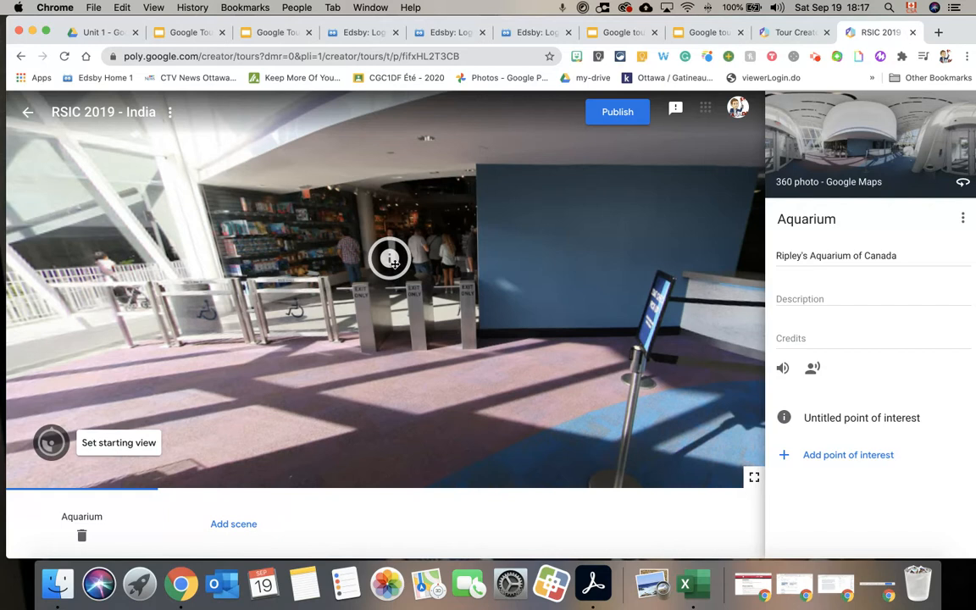
# - Add the image 1476_1.jpg from the Desktop as an image overlay on the untitled point of interest
pyautogui.click(390, 260)
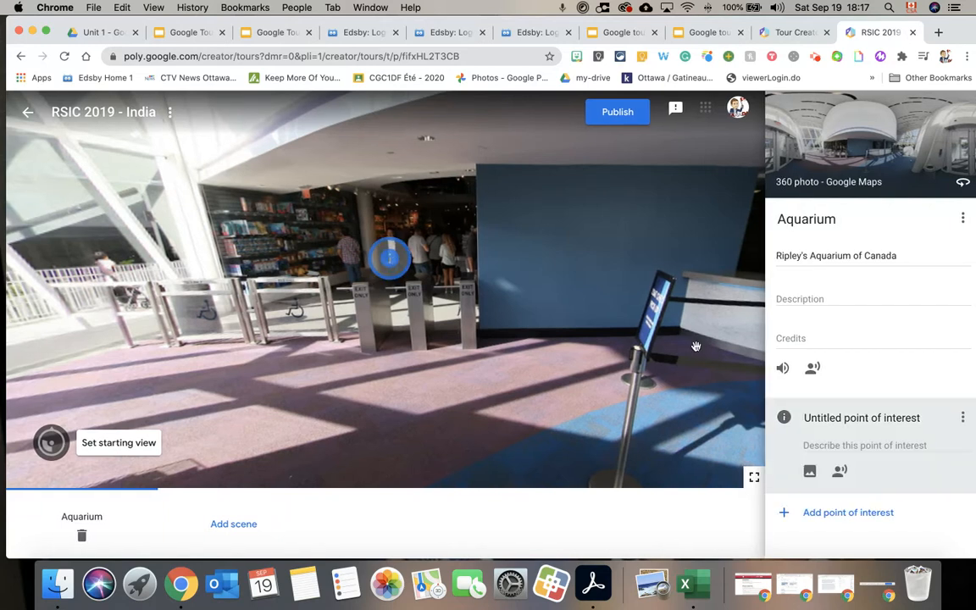
pyautogui.click(810, 472)
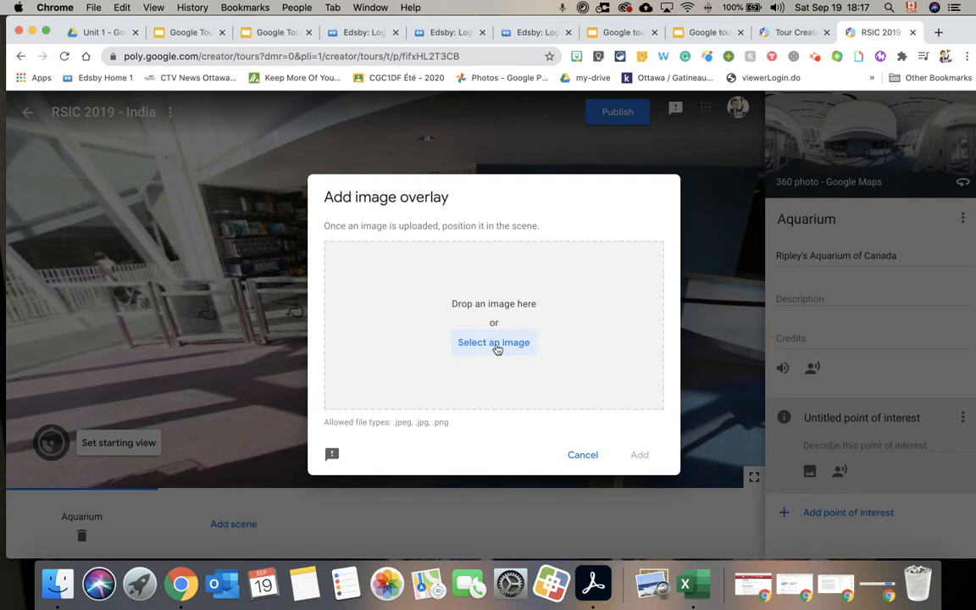
pyautogui.click(496, 346)
pyautogui.scroll(-10, 418, 309)
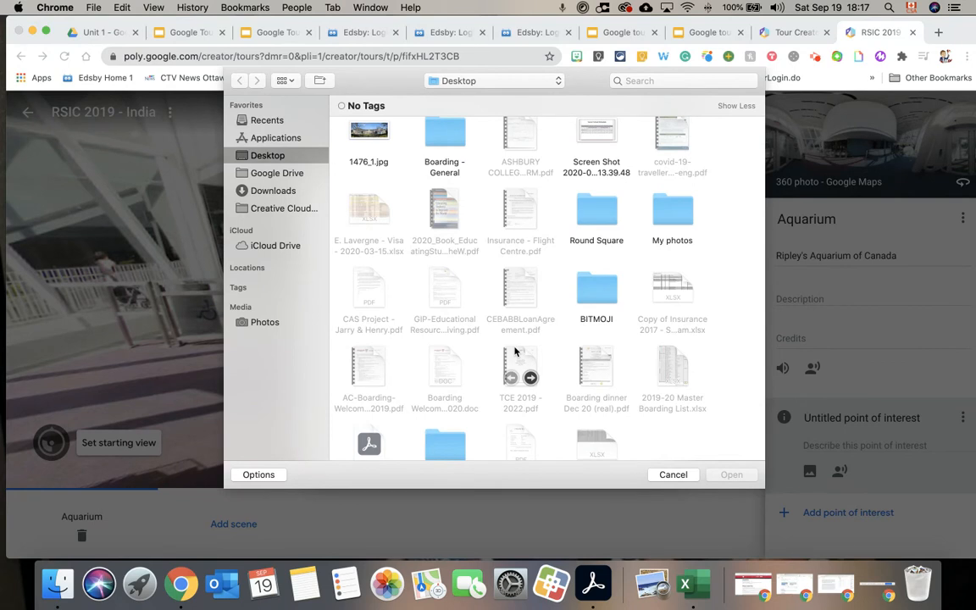
pyautogui.scroll(-2, 508, 339)
pyautogui.scroll(5, 389, 262)
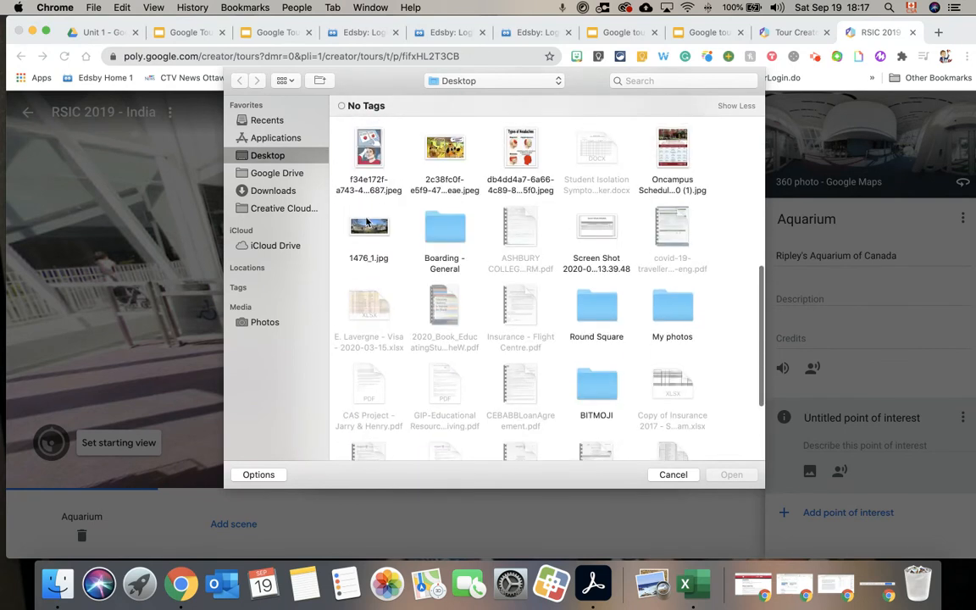
pyautogui.click(370, 229)
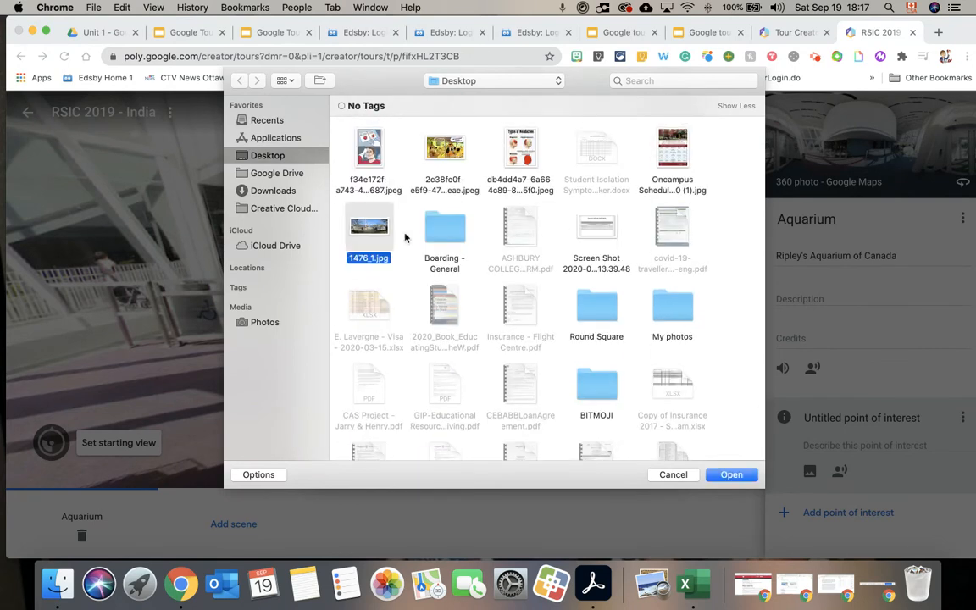
pyautogui.click(730, 479)
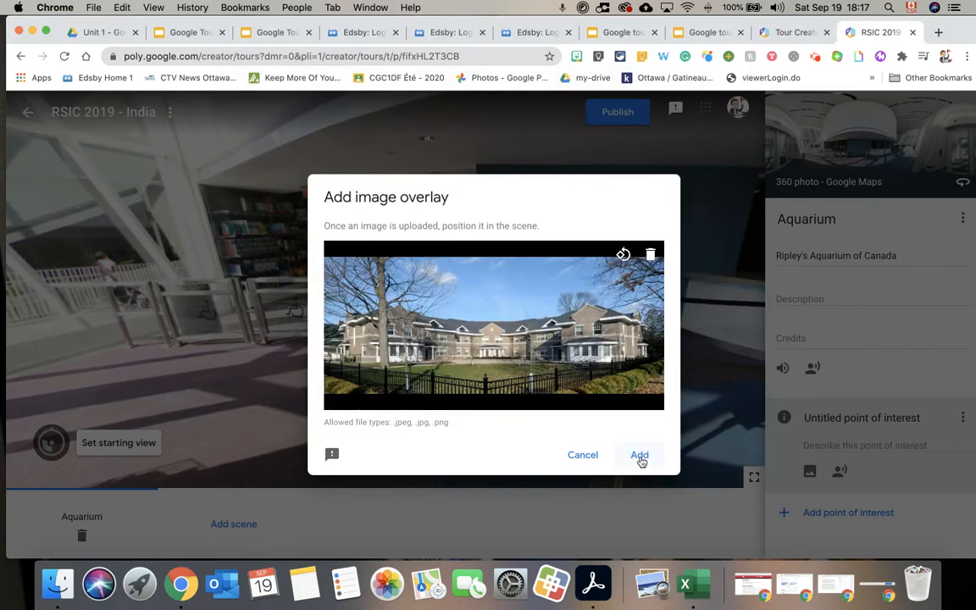
pyautogui.click(640, 456)
# - Inspect the image overlay in the aquarium scene, closing it and reopening it from its marker
pyautogui.moveTo(577, 337)
pyautogui.mouseDown()
pyautogui.moveTo(619, 369)
pyautogui.moveTo(943, 505)
pyautogui.mouseUp()
pyautogui.click(881, 446)
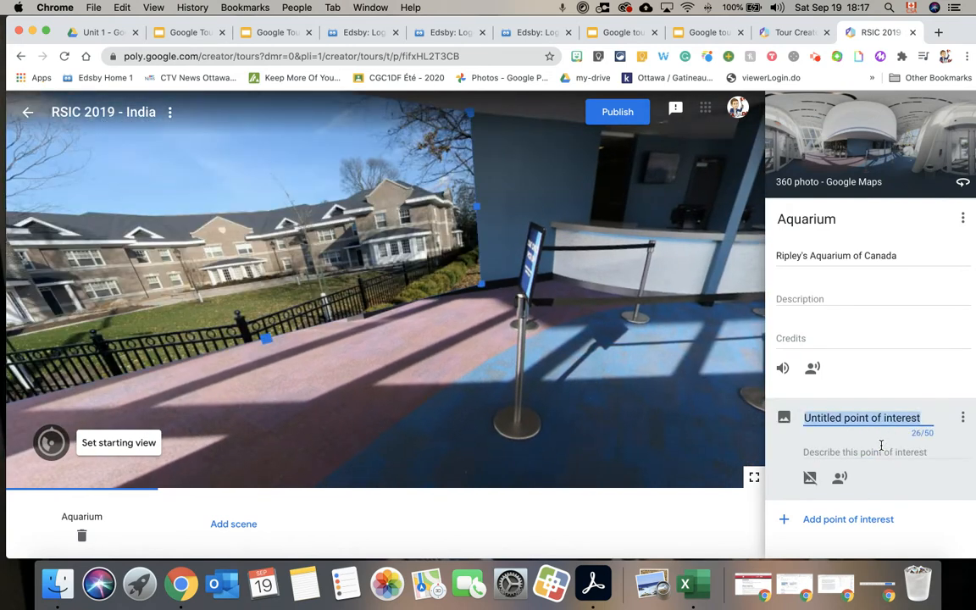
pyautogui.moveTo(669, 399); pyautogui.dragTo(630, 408)
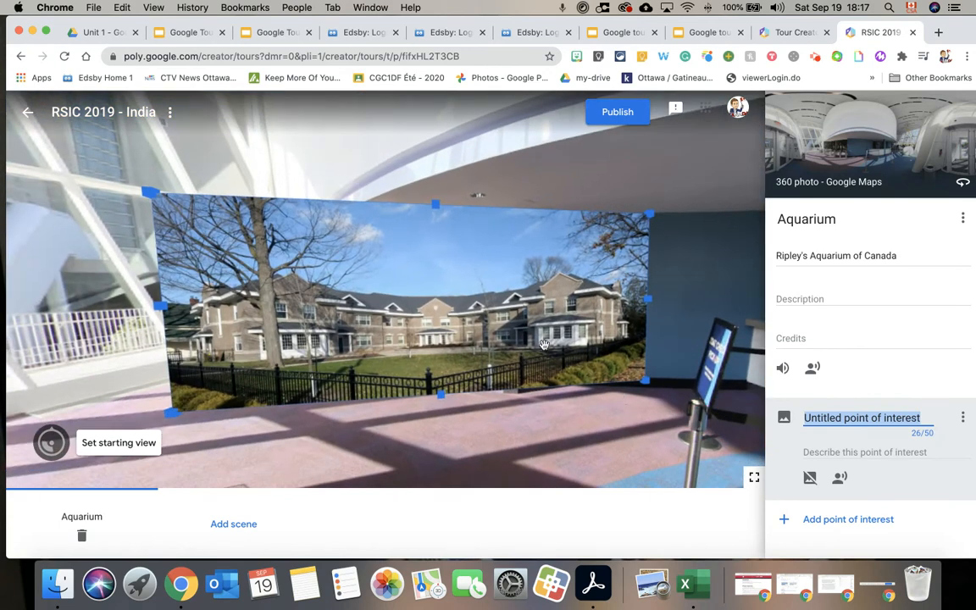
pyautogui.click(613, 363)
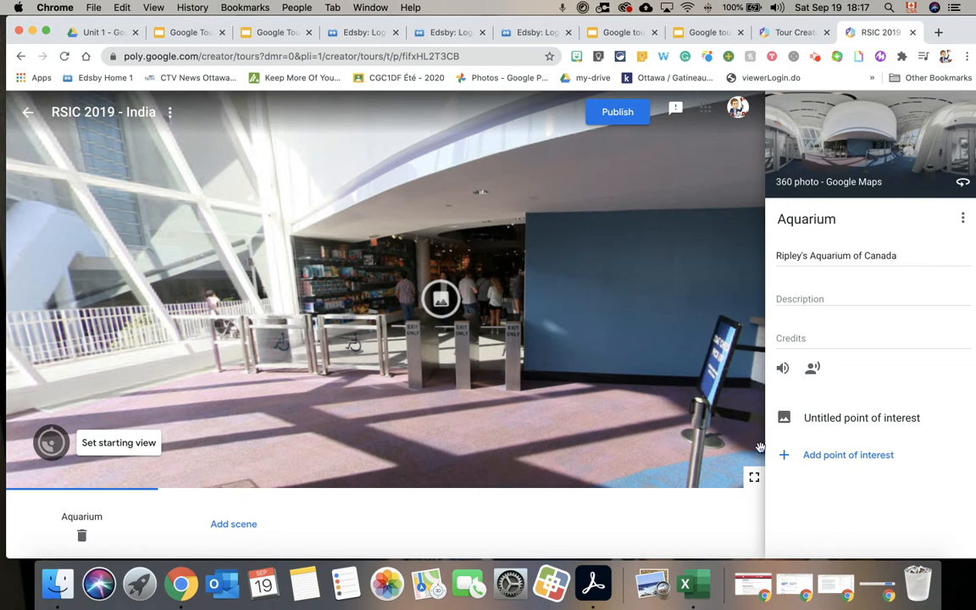
pyautogui.moveTo(605, 364)
pyautogui.mouseDown()
pyautogui.moveTo(581, 362)
pyautogui.moveTo(608, 366)
pyautogui.mouseUp()
pyautogui.click(452, 312)
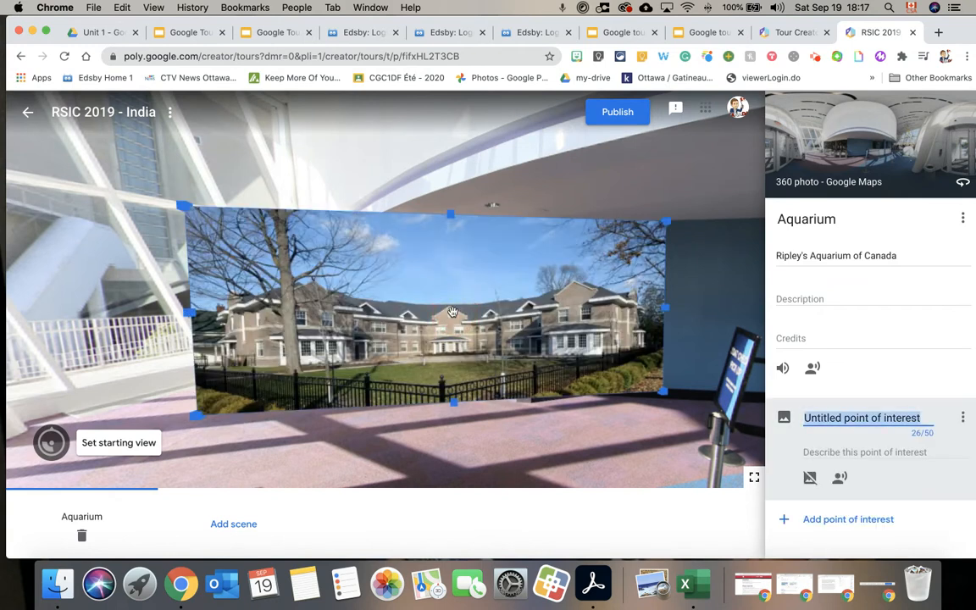
pyautogui.click(837, 456)
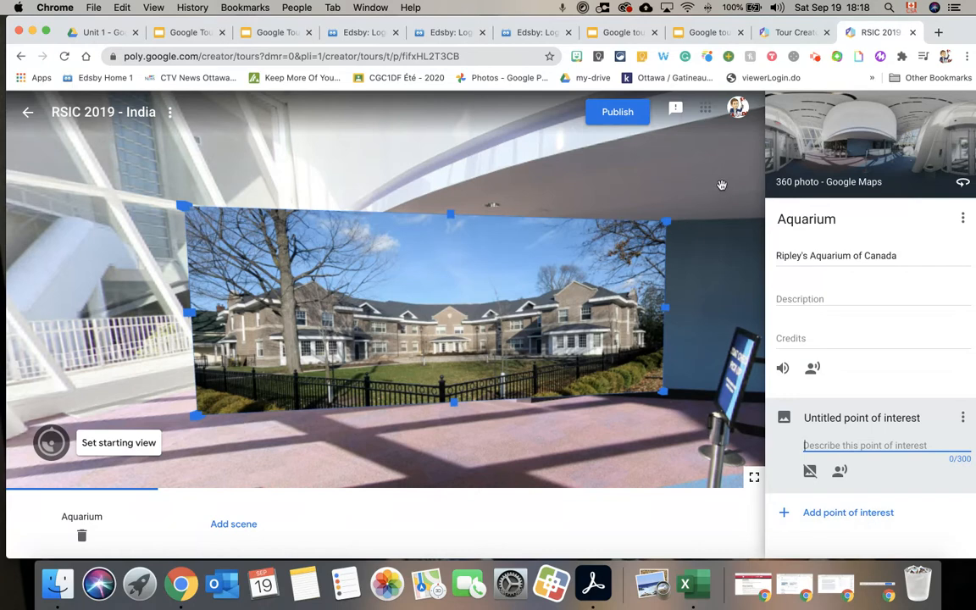
pyautogui.moveTo(634, 428); pyautogui.dragTo(647, 359)
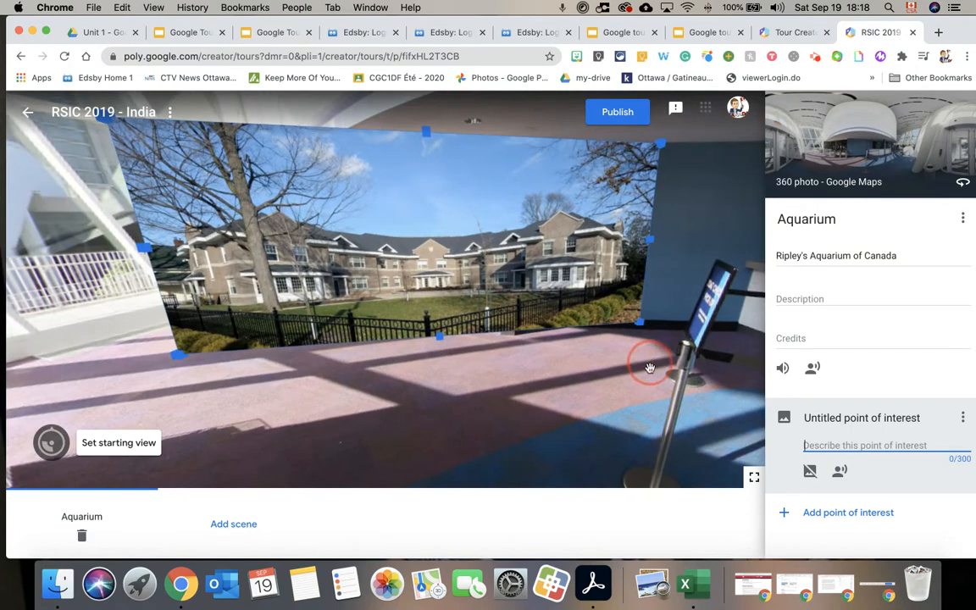
# - Start adding another Street View scene and search the map for Indore india
pyautogui.click(205, 531)
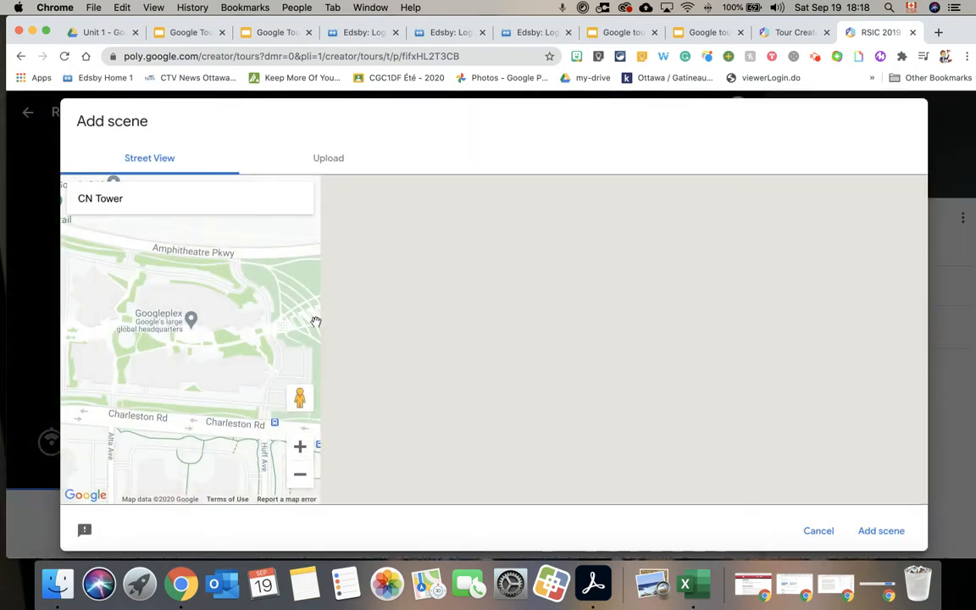
pyautogui.tripleClick(231, 206)
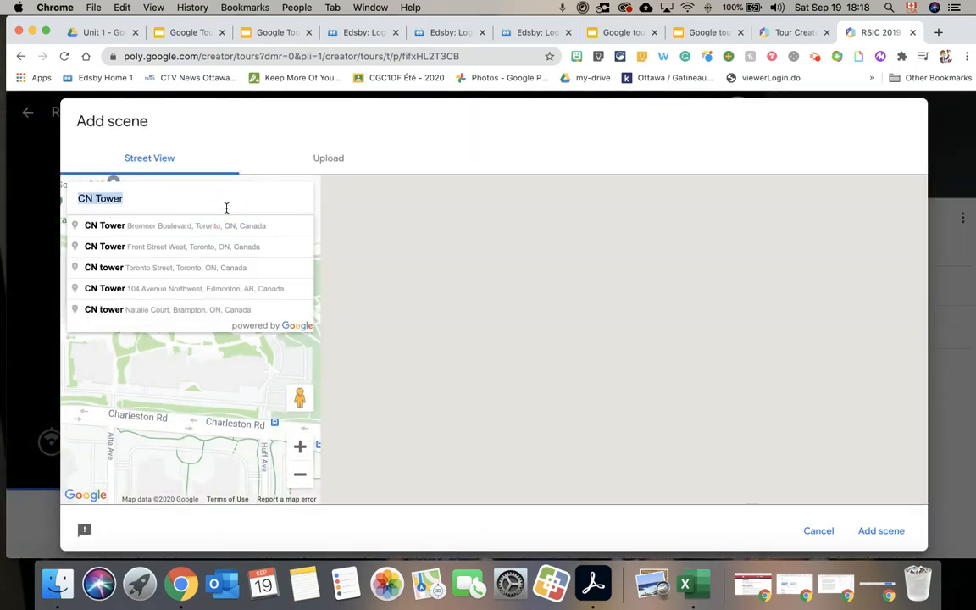
pyautogui.write('Indore in')
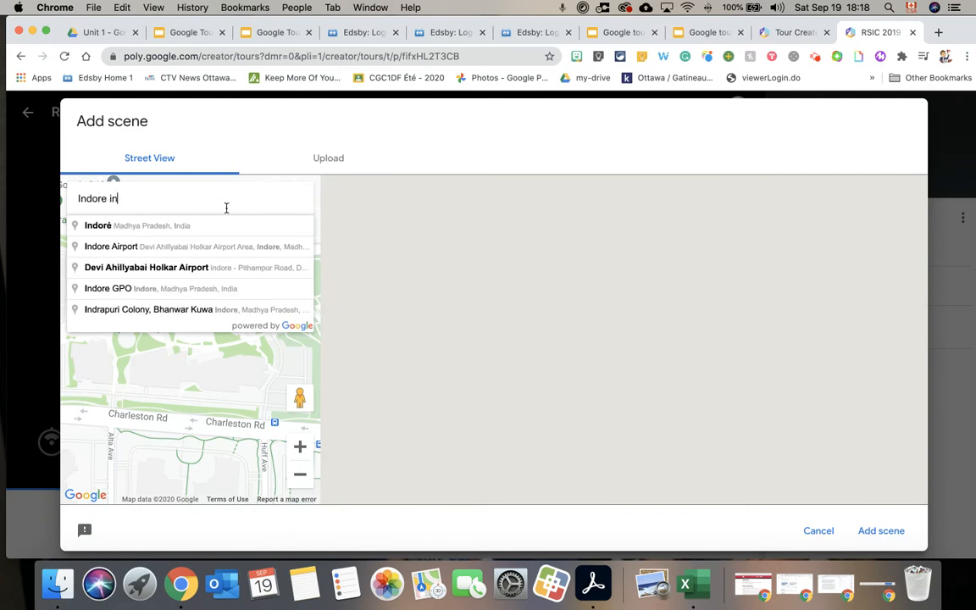
pyautogui.write('dia')
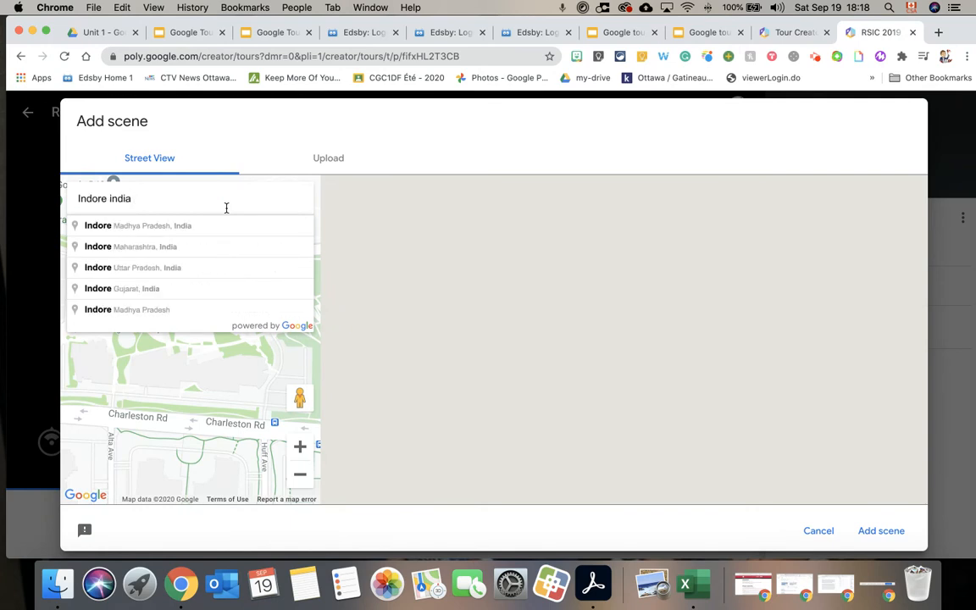
pyautogui.press('Return')
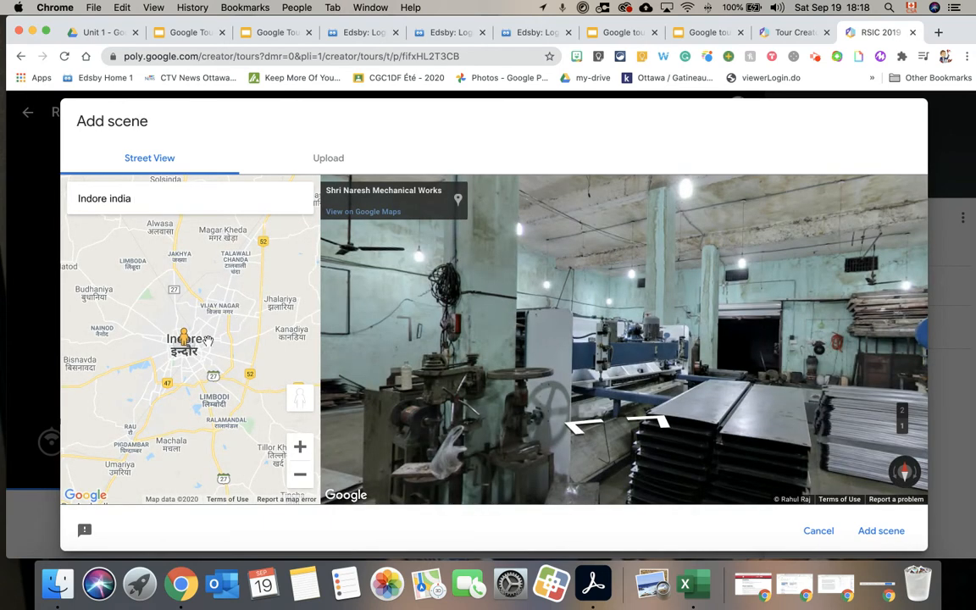
pyautogui.moveTo(208, 341); pyautogui.dragTo(216, 333)
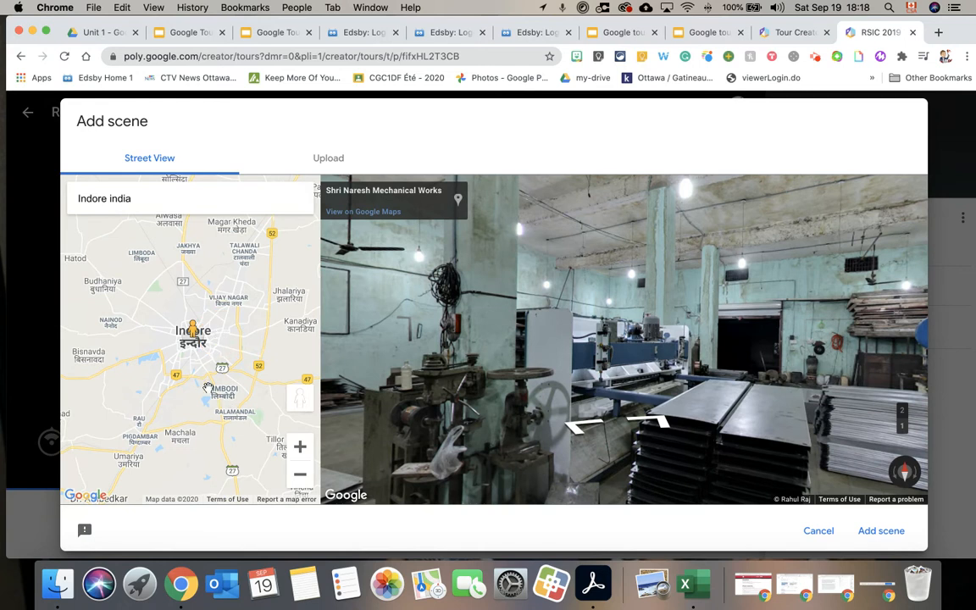
# - Find Emerald Heights Soccer Ground by searching for Emerald and place the Street View figure beside the Emerald Heights Basketball Courts
pyautogui.click(183, 203)
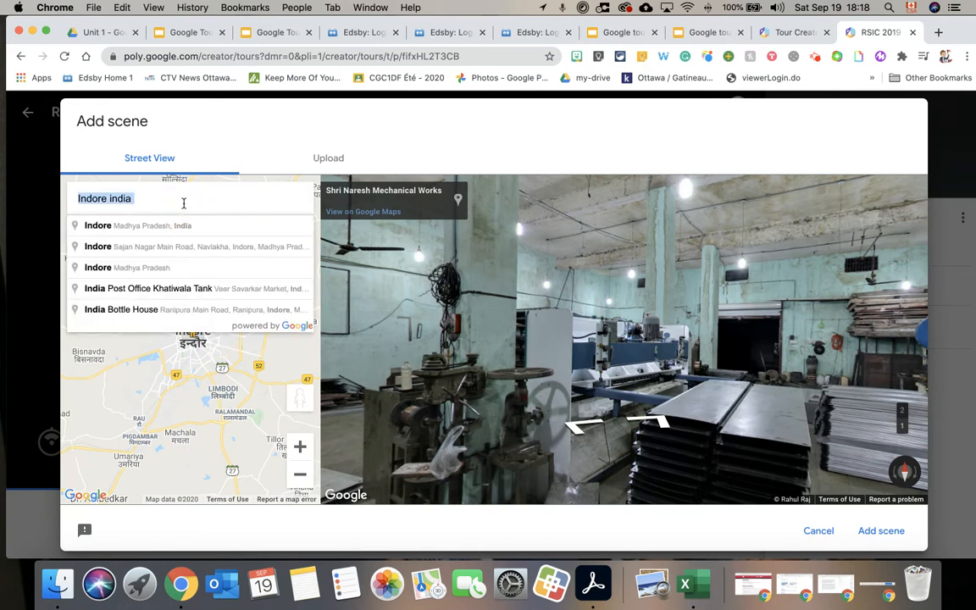
pyautogui.write('Emerald')
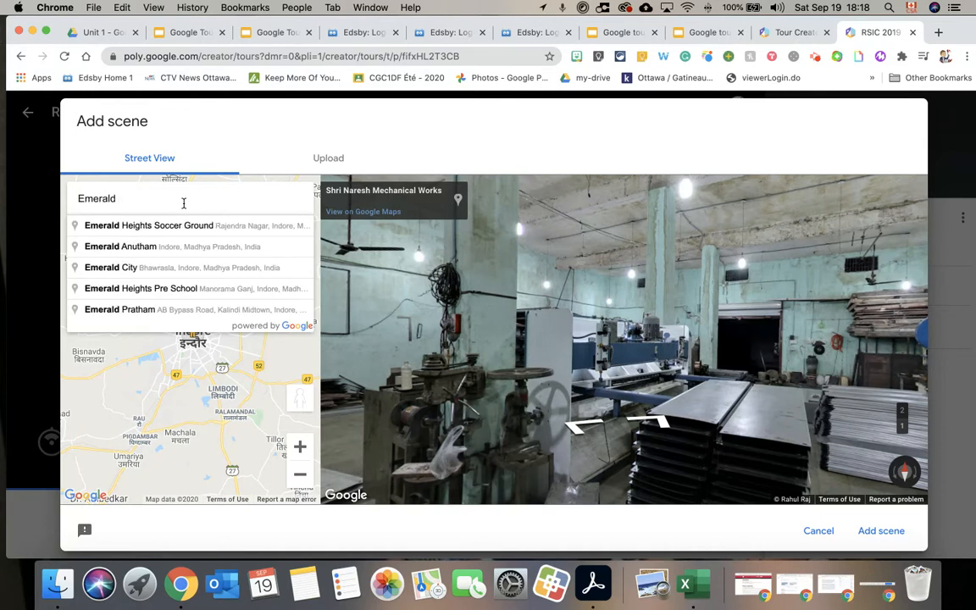
pyautogui.click(177, 227)
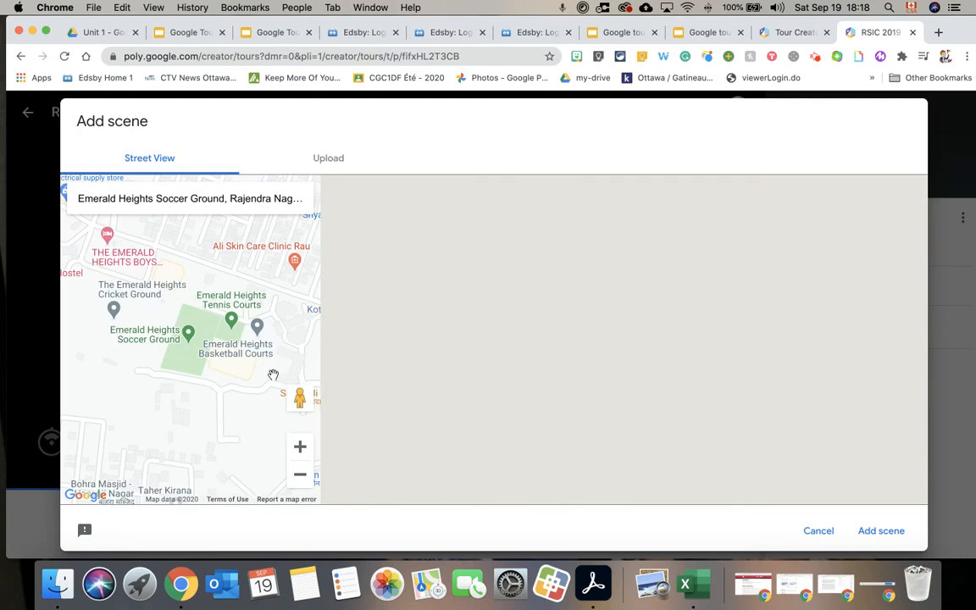
pyautogui.moveTo(299, 398); pyautogui.dragTo(279, 335)
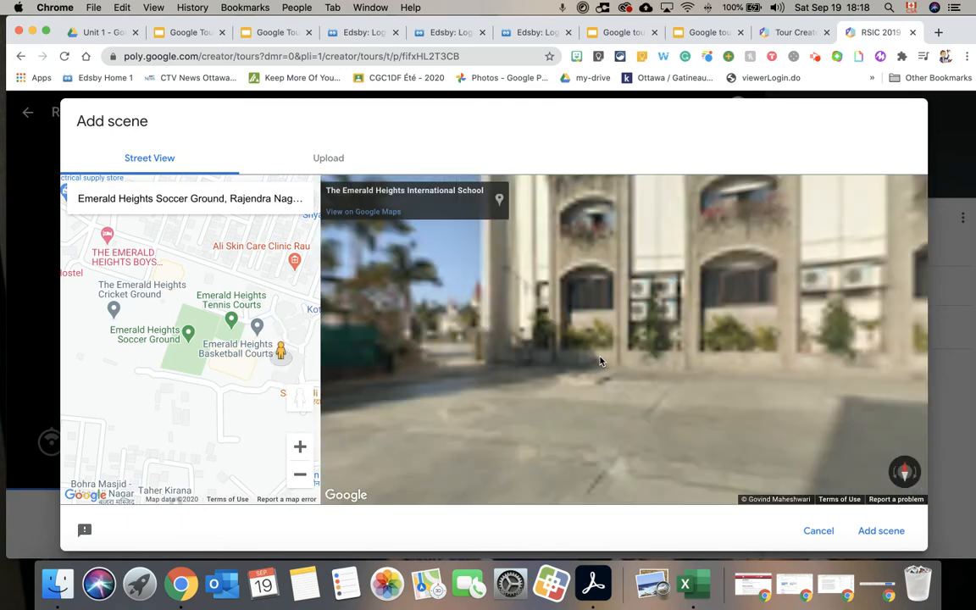
# - Look around The Emerald Heights International School courtyard in Street View and add it to the tour as a scene
pyautogui.moveTo(651, 343); pyautogui.dragTo(383, 339)
pyautogui.moveTo(566, 329); pyautogui.dragTo(840, 343)
pyautogui.moveTo(534, 345); pyautogui.dragTo(501, 342)
pyautogui.moveTo(646, 350); pyautogui.dragTo(416, 330)
pyautogui.moveTo(665, 339); pyautogui.dragTo(537, 330)
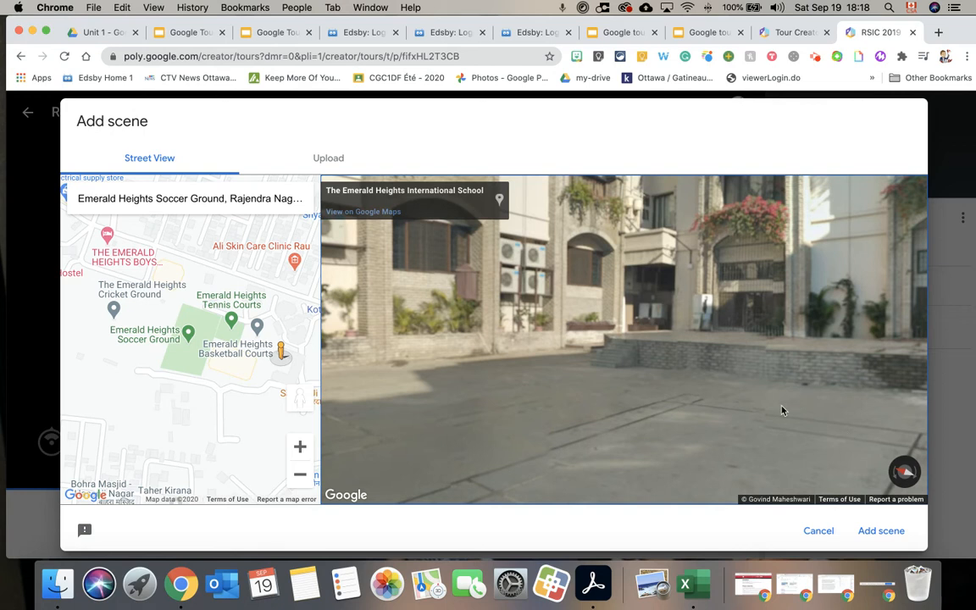
pyautogui.click(885, 531)
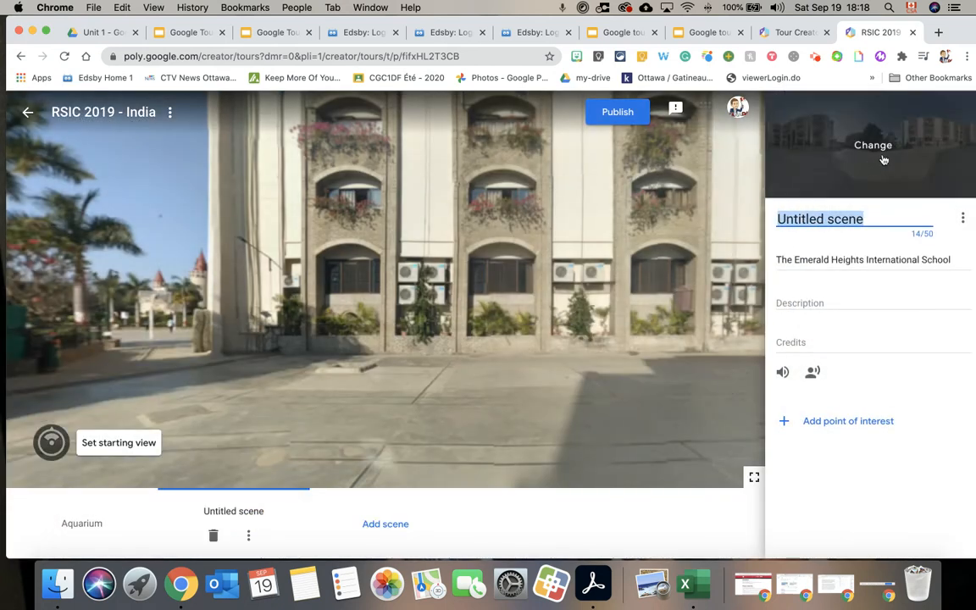
# - Review the new school scene's Street View source without changing it and look around the courtyard
pyautogui.click(843, 158)
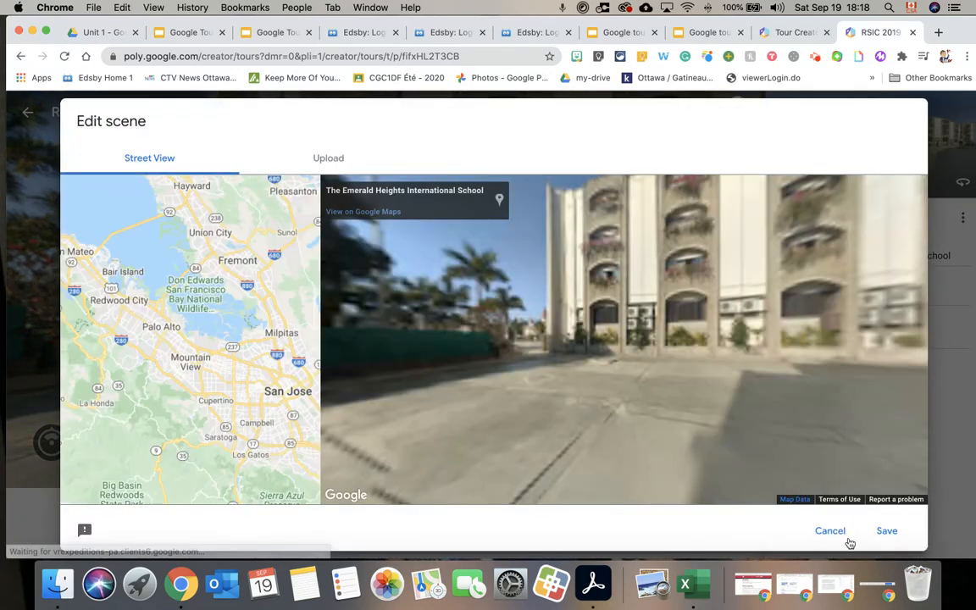
pyautogui.click(830, 531)
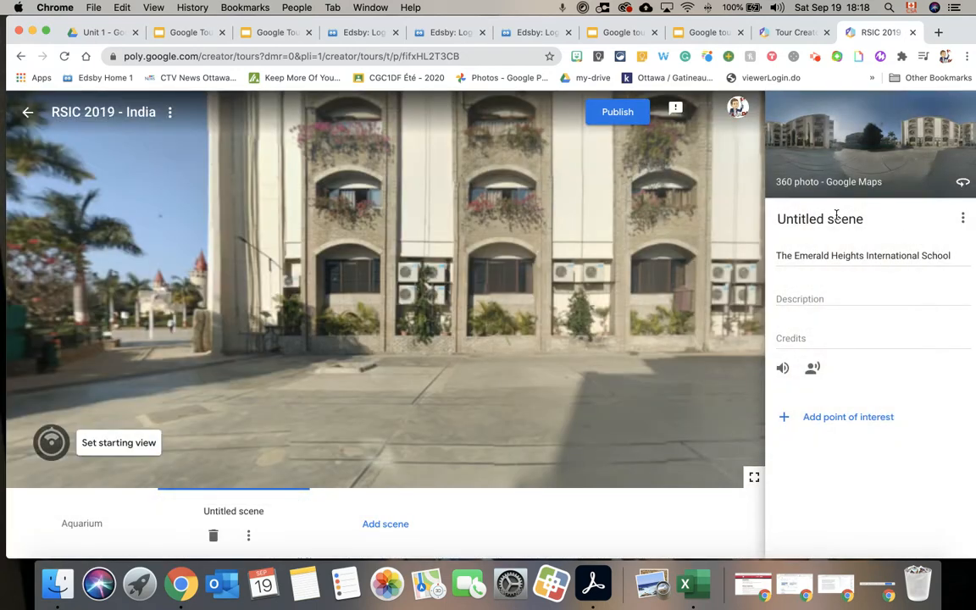
pyautogui.click(839, 300)
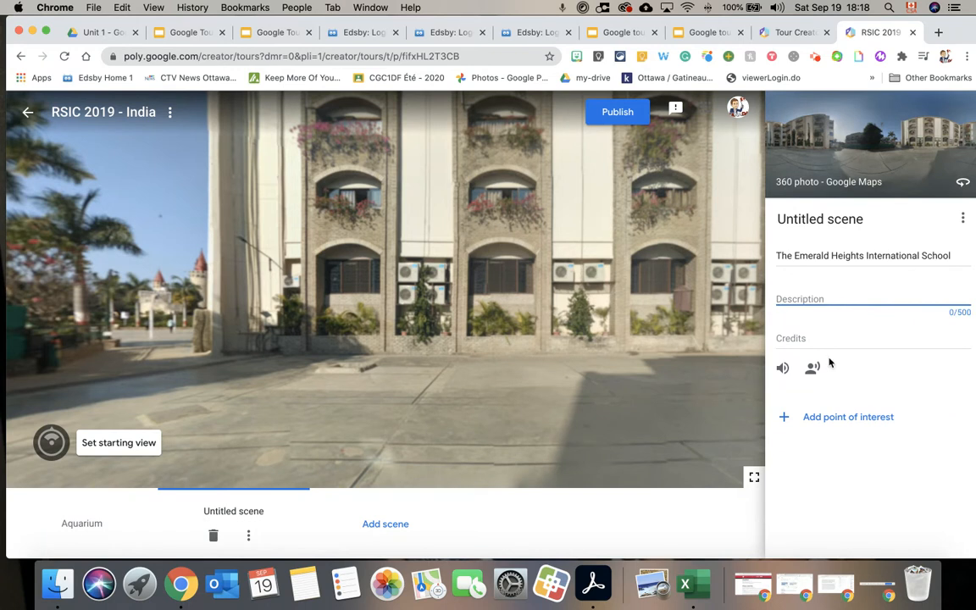
pyautogui.moveTo(263, 341); pyautogui.dragTo(647, 332)
pyautogui.moveTo(153, 317); pyautogui.dragTo(657, 312)
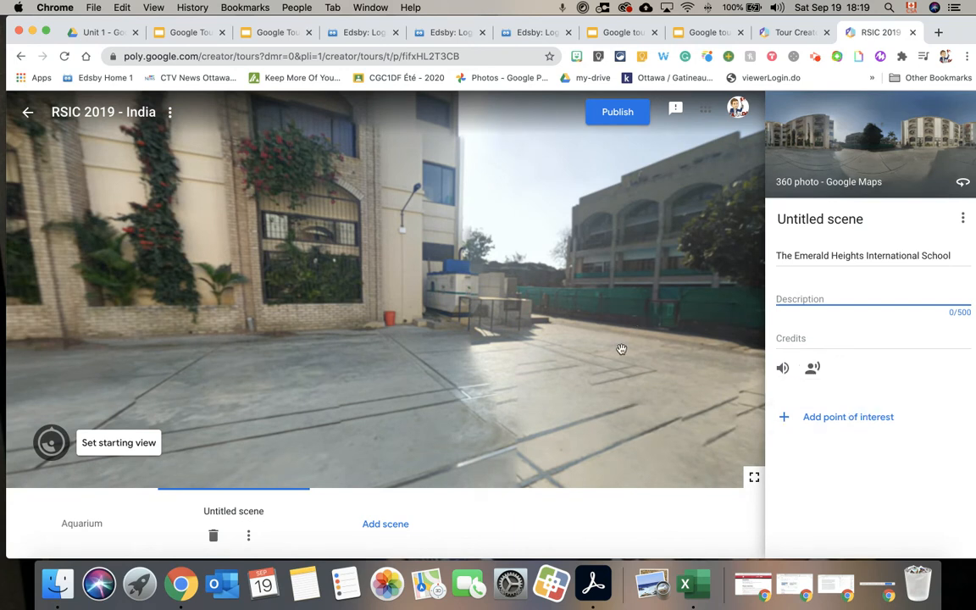
# - Publish the RSIC 2019 - India tour with its visibility set to Public
pyautogui.click(603, 113)
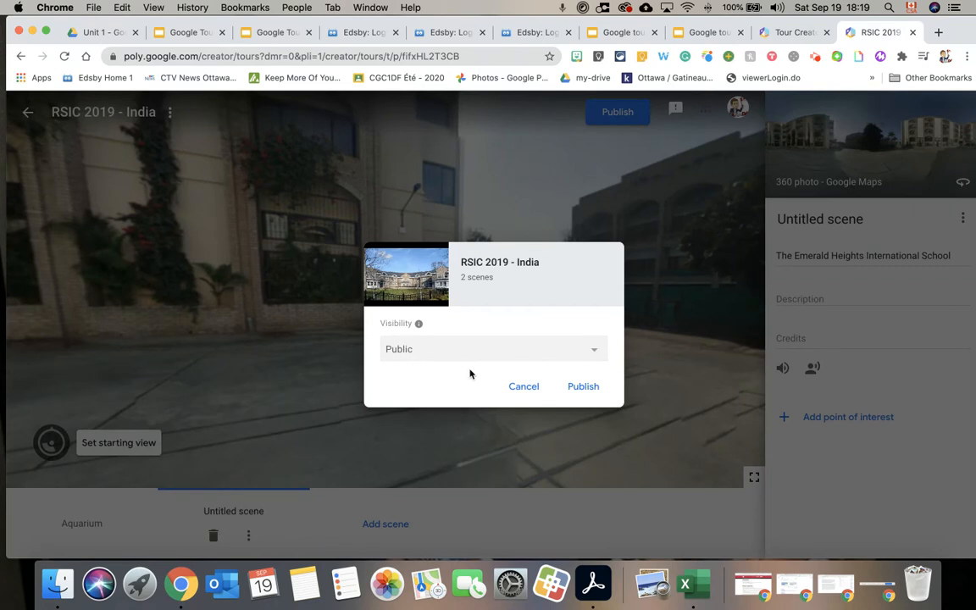
pyautogui.click(583, 357)
pyautogui.click(449, 382)
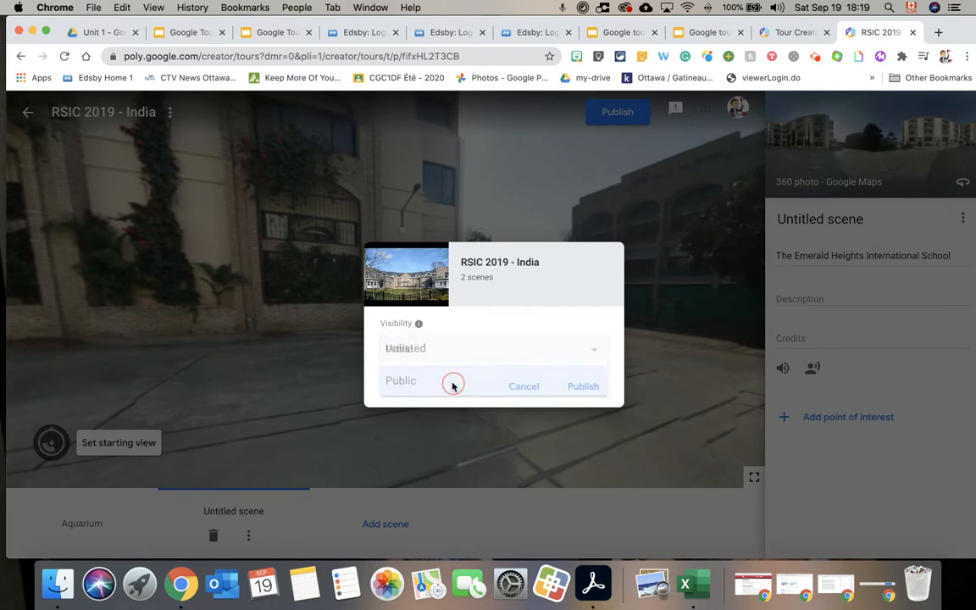
pyautogui.click(594, 390)
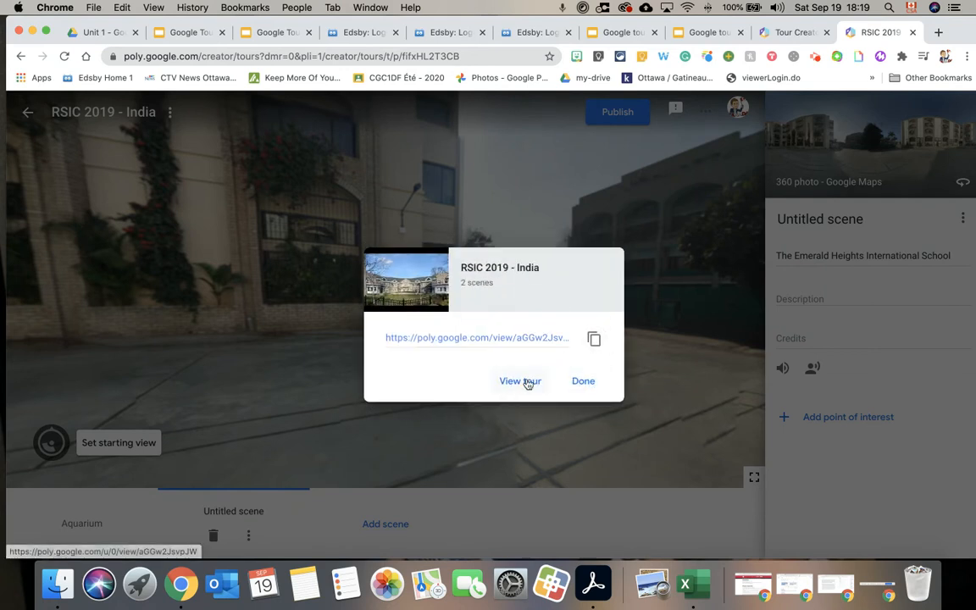
# - View the published tour, look around the Aquarium scene and move on to the second scene
pyautogui.click(520, 381)
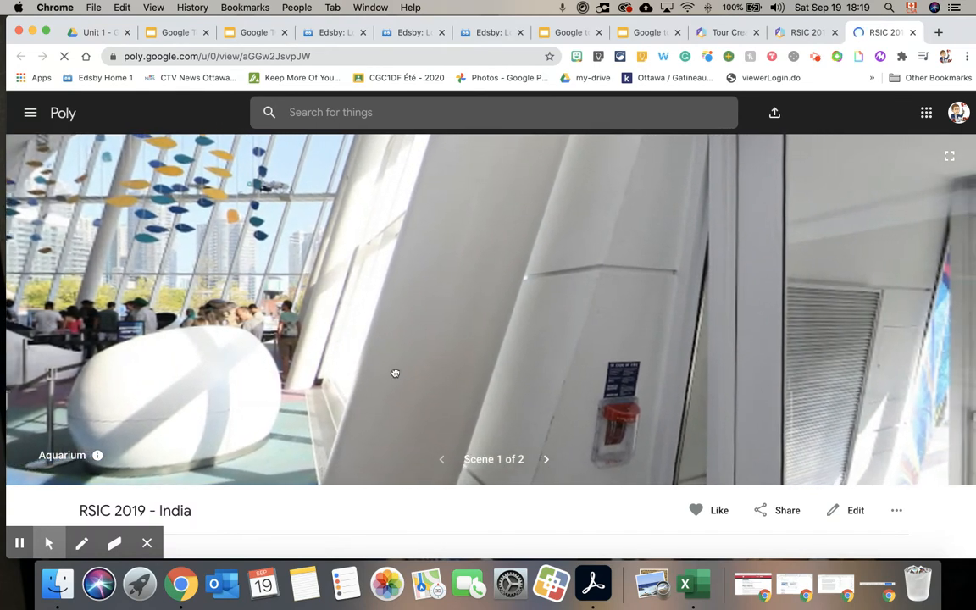
pyautogui.click(456, 350)
pyautogui.moveTo(456, 350); pyautogui.dragTo(263, 499)
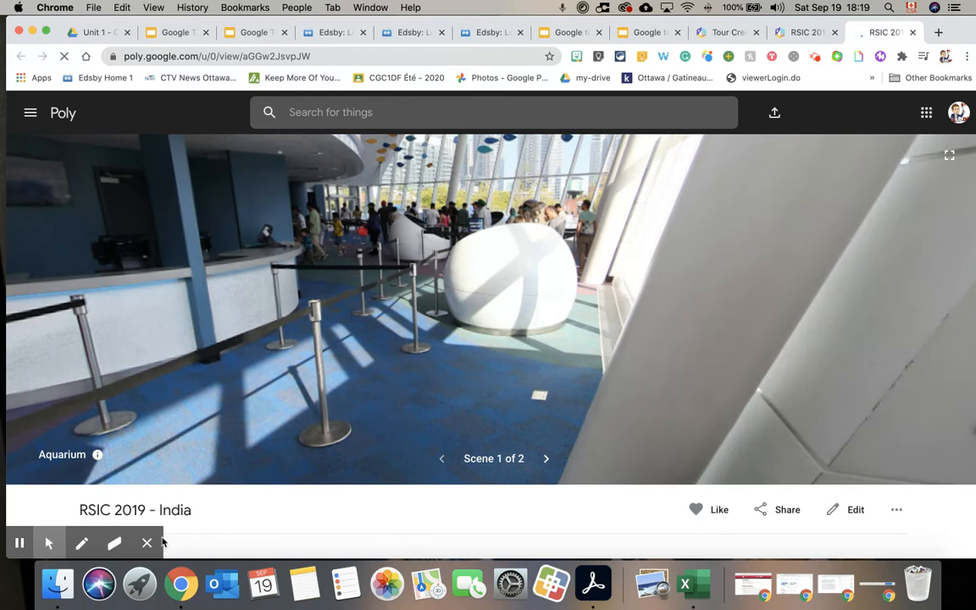
pyautogui.tripleClick(241, 503)
pyautogui.click(283, 333)
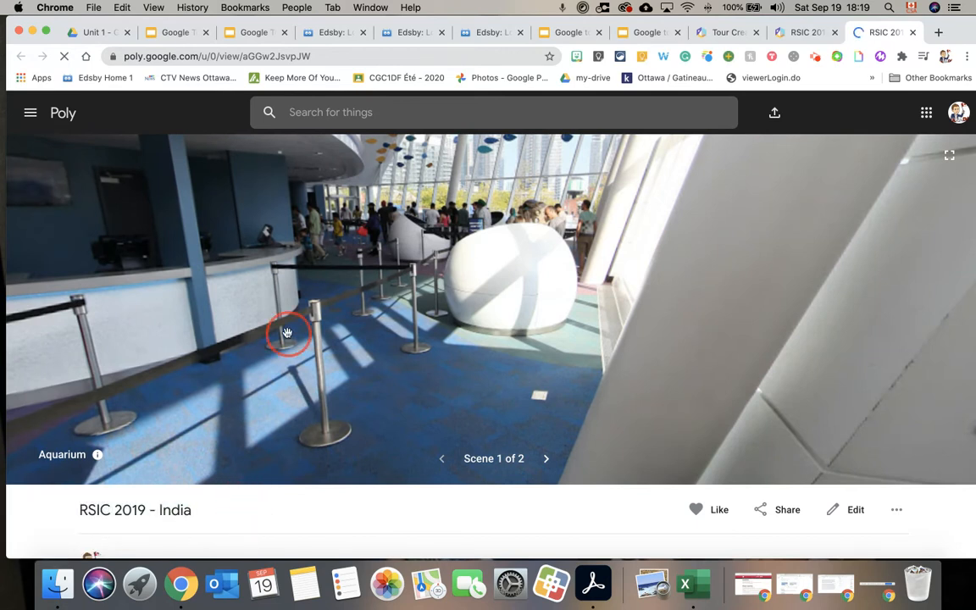
pyautogui.click(546, 458)
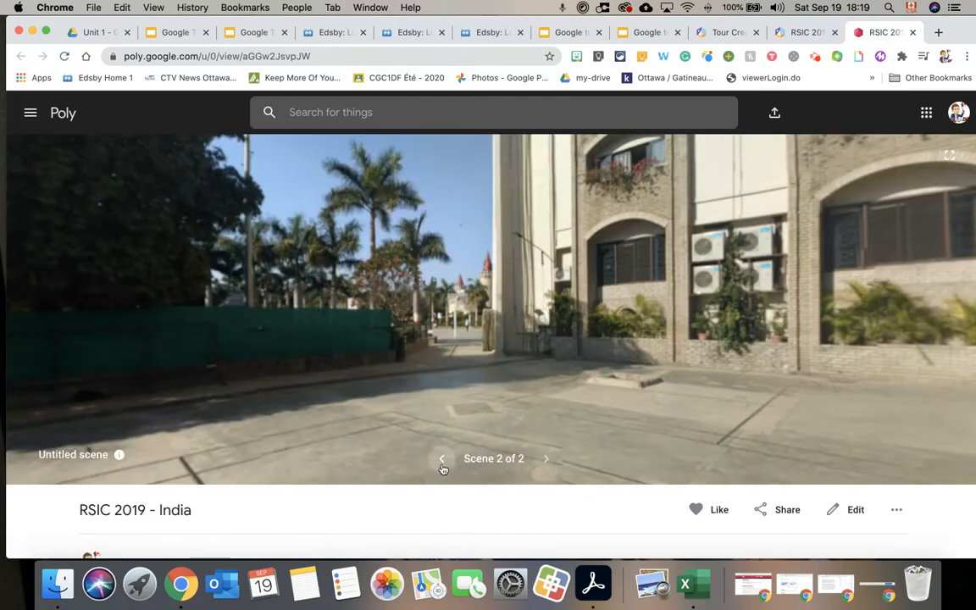
# - Go back to the Aquarium scene of the published tour, look around and view the school building image overlay
pyautogui.click(442, 460)
pyautogui.moveTo(555, 292); pyautogui.dragTo(722, 298)
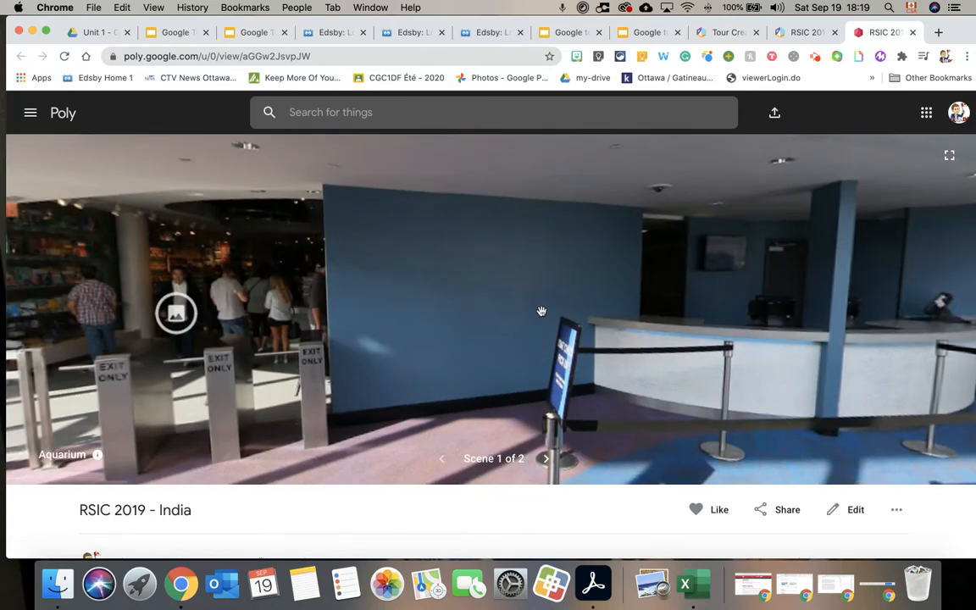
pyautogui.moveTo(542, 311); pyautogui.dragTo(589, 312)
pyautogui.click(426, 299)
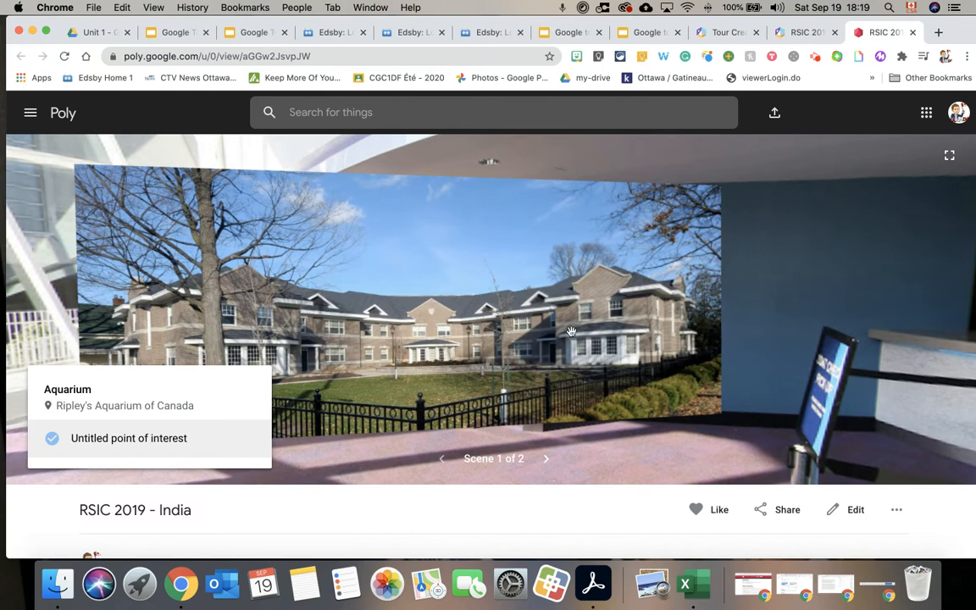
pyautogui.moveTo(62, 313); pyautogui.dragTo(38, 359)
pyautogui.moveTo(303, 413); pyautogui.dragTo(481, 350)
# - Move on to the Emerald Heights International School scene, look around it and copy the tour's share link
pyautogui.click(546, 458)
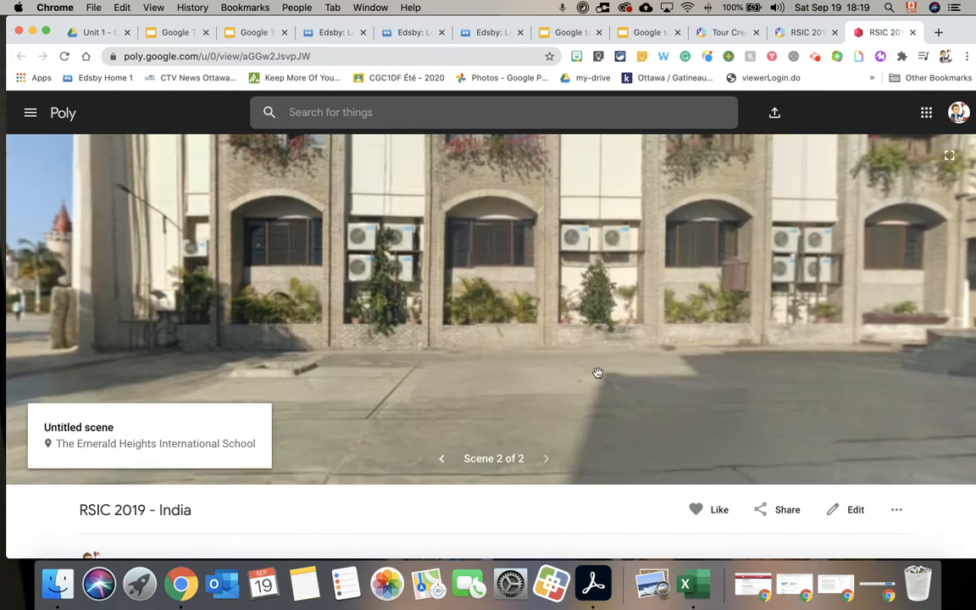
pyautogui.moveTo(597, 374); pyautogui.dragTo(503, 330)
pyautogui.moveTo(515, 381); pyautogui.dragTo(733, 336)
pyautogui.click(787, 511)
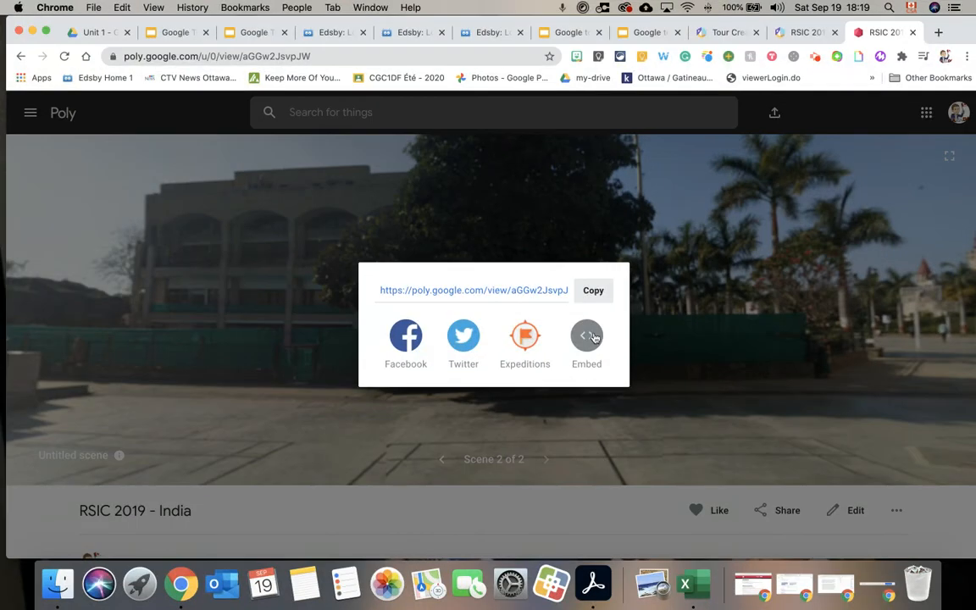
pyautogui.click(593, 291)
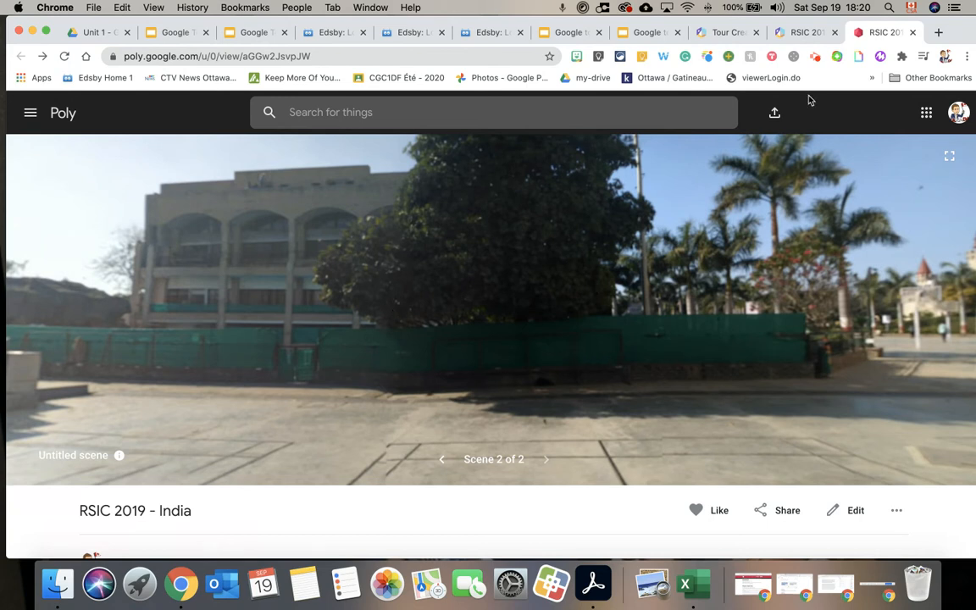
# - Return to the list of tours in Tour Creator and open the RSRC 2019 - Lima tour
pyautogui.click(802, 32)
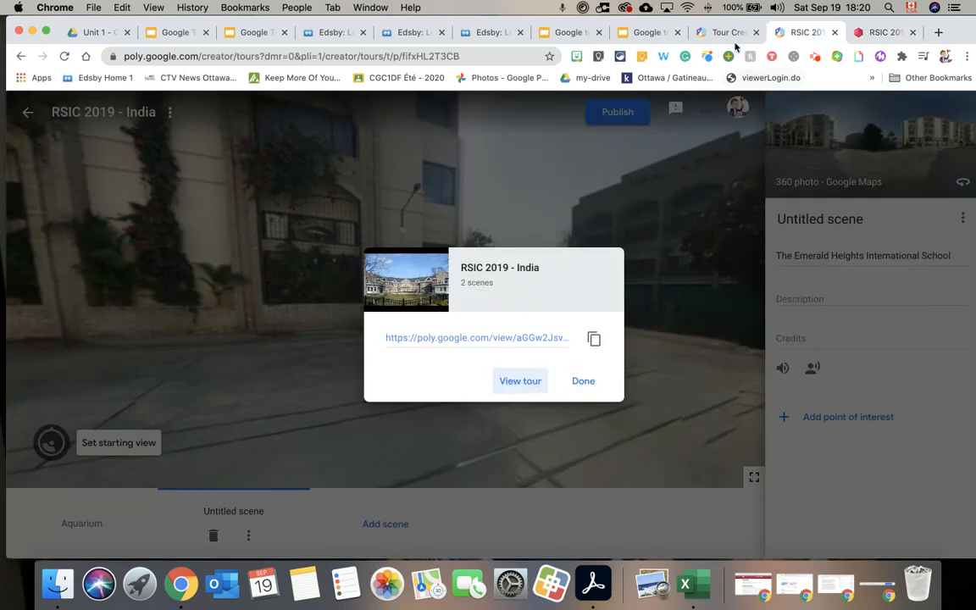
pyautogui.click(733, 36)
pyautogui.click(798, 39)
pyautogui.click(583, 380)
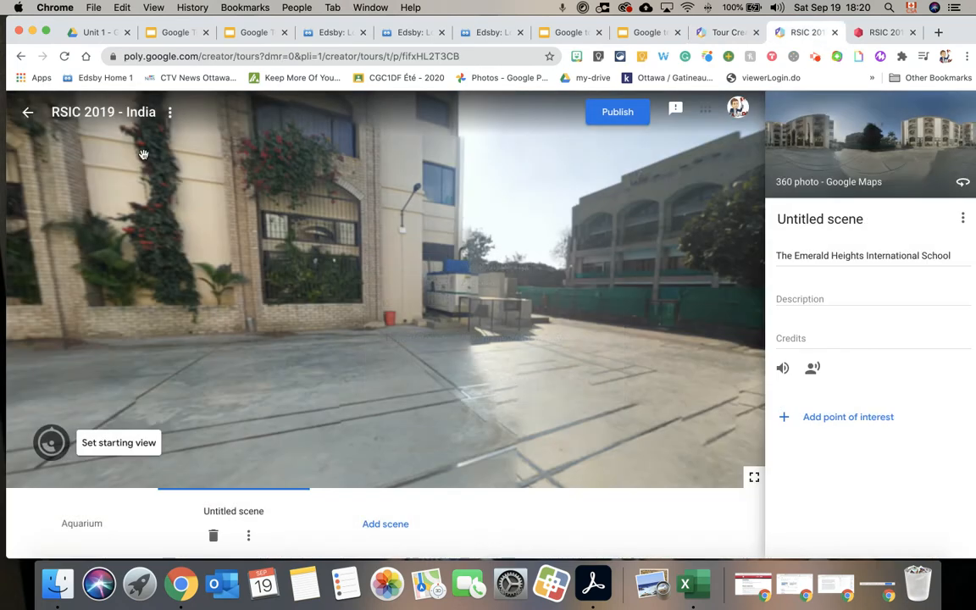
pyautogui.click(28, 113)
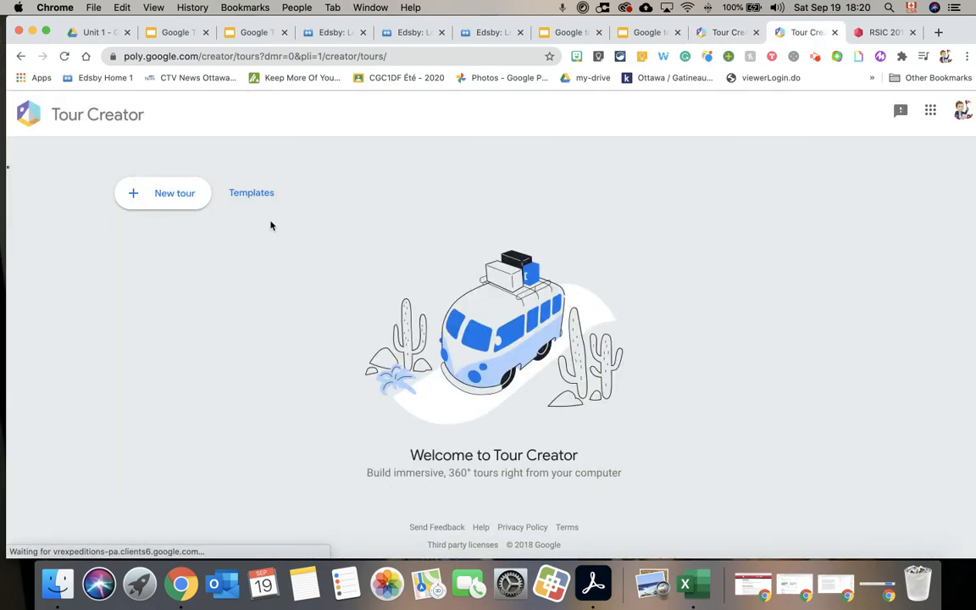
pyautogui.scroll(-5, 602, 388)
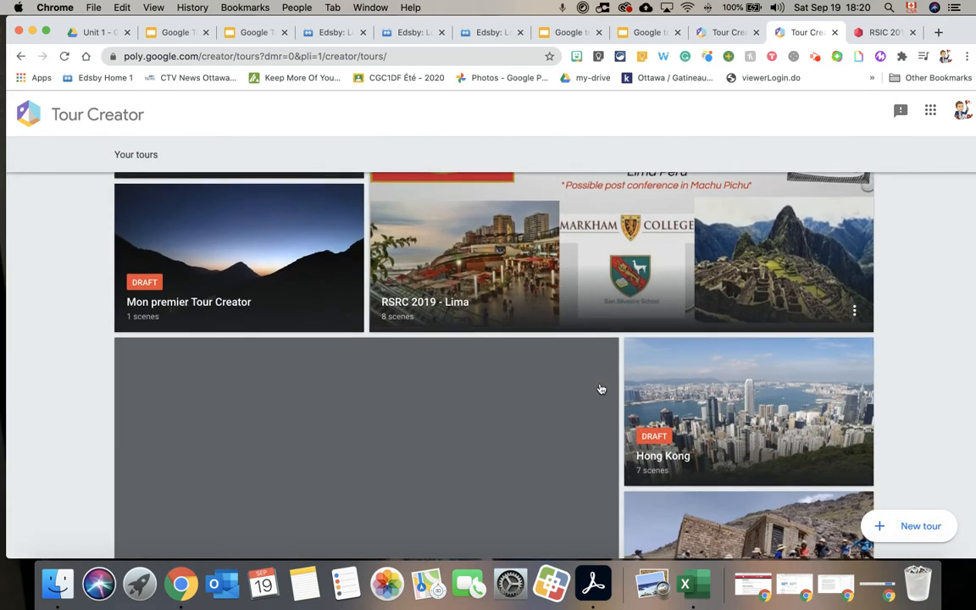
pyautogui.click(480, 278)
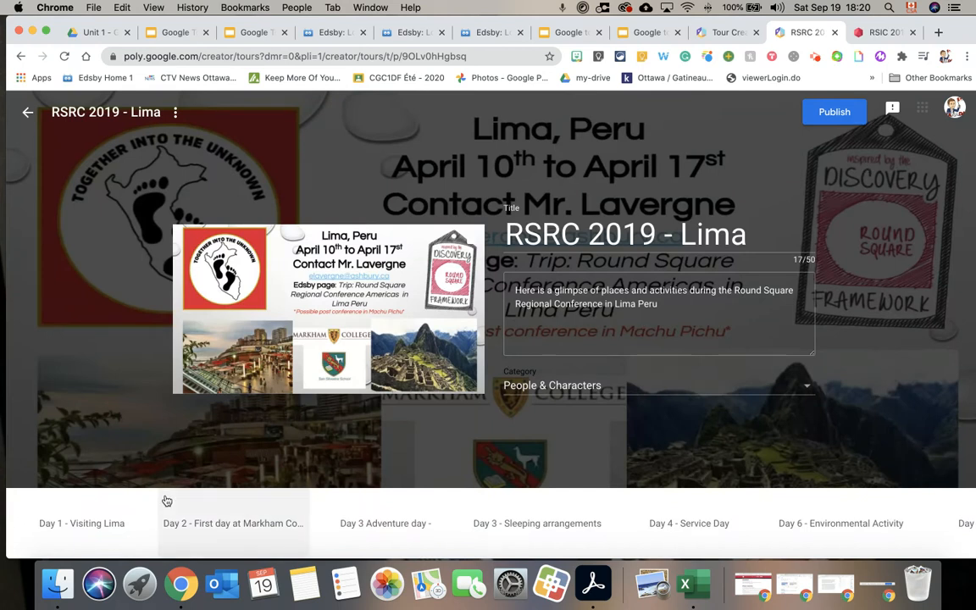
# - Look around the Day 1 - Visiting Lima scene and view its group shot in front of the ocean
pyautogui.click(90, 531)
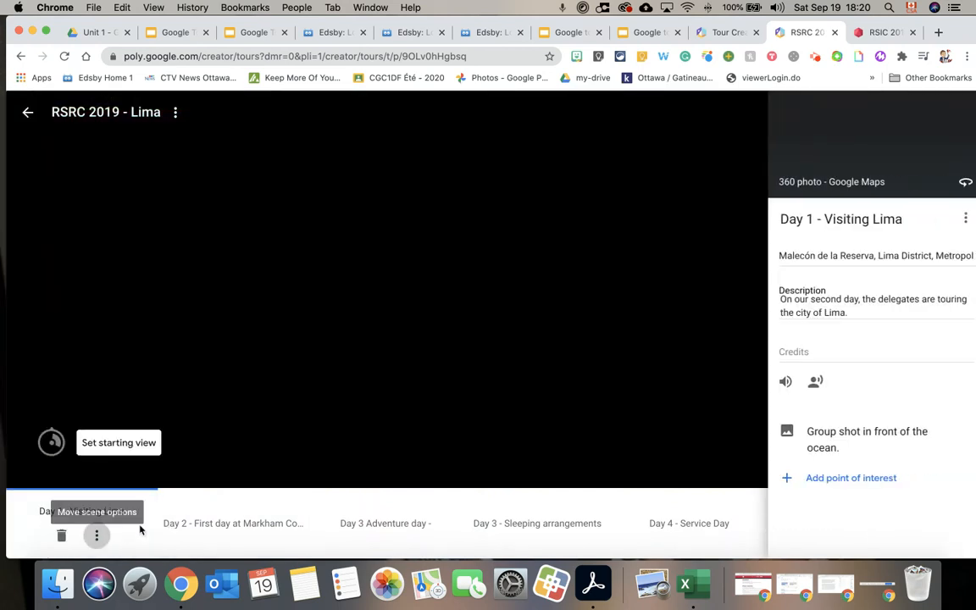
pyautogui.moveTo(462, 358)
pyautogui.mouseDown()
pyautogui.moveTo(343, 352)
pyautogui.moveTo(469, 339)
pyautogui.mouseUp()
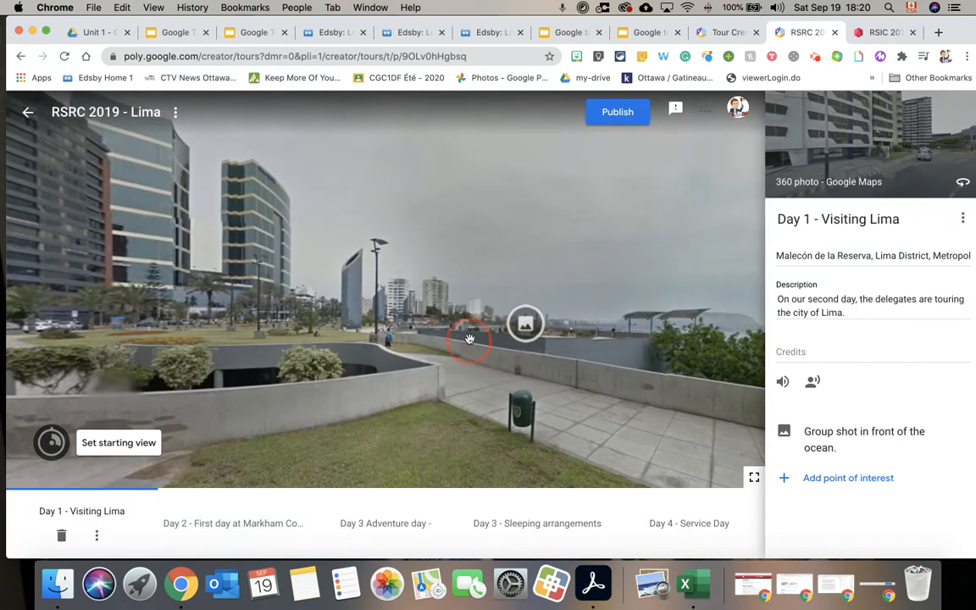
pyautogui.click(524, 323)
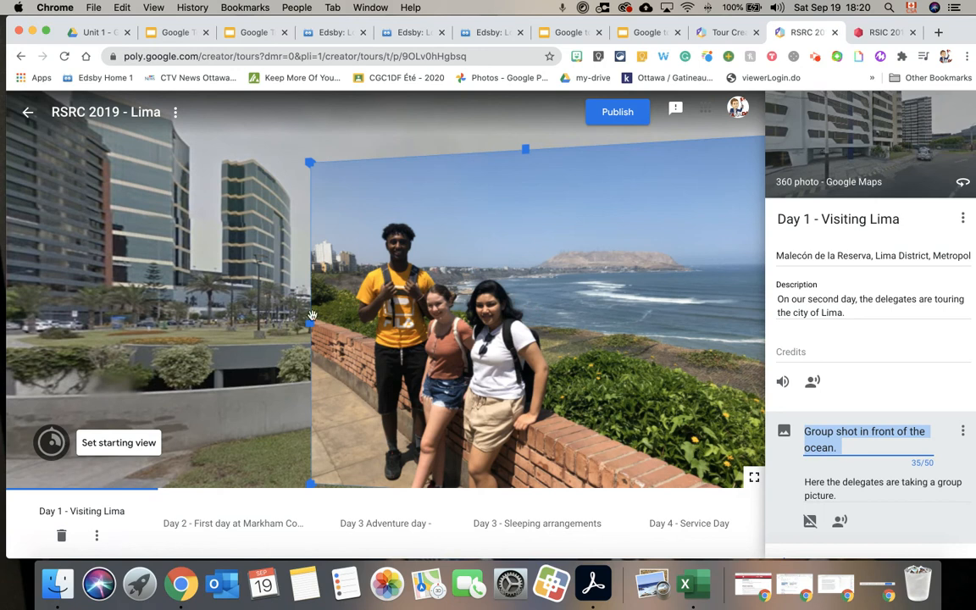
pyautogui.click(184, 296)
# - Look through the image points of the Day 2 scene at Markham College and move on to the Day 4 - Service Day scene
pyautogui.click(254, 521)
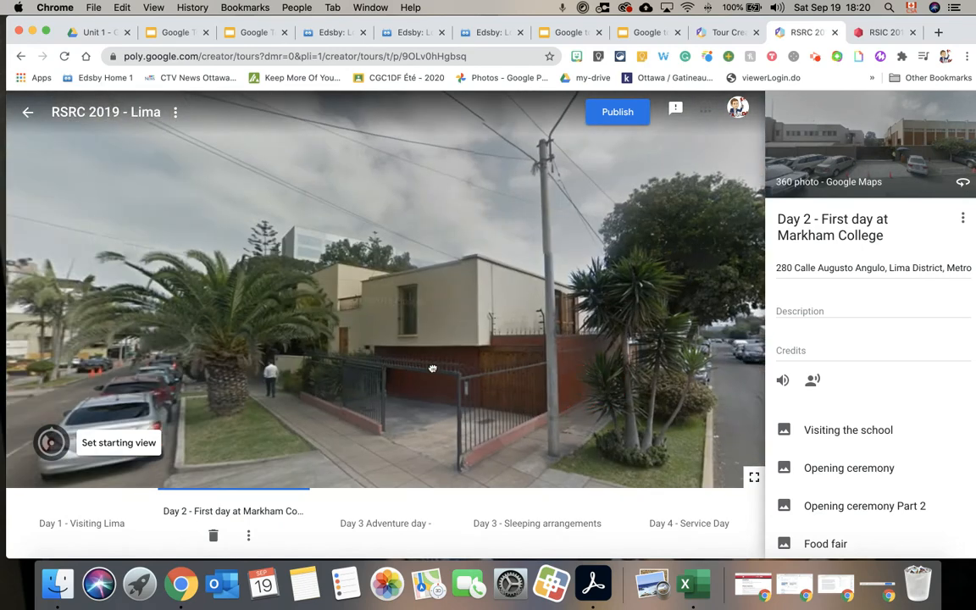
pyautogui.moveTo(432, 369); pyautogui.dragTo(526, 359)
pyautogui.moveTo(423, 352); pyautogui.dragTo(459, 338)
pyautogui.click(384, 321)
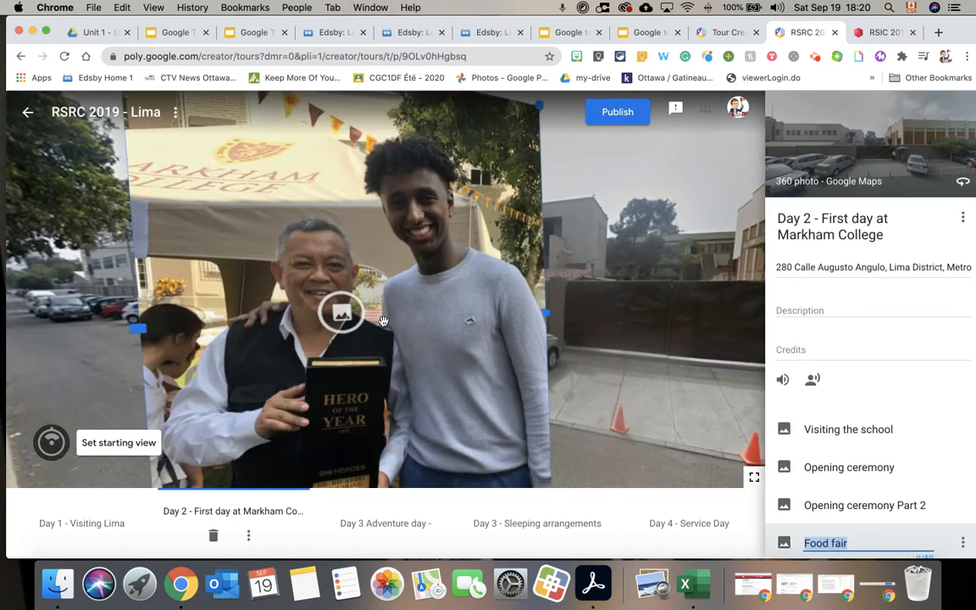
pyautogui.click(572, 294)
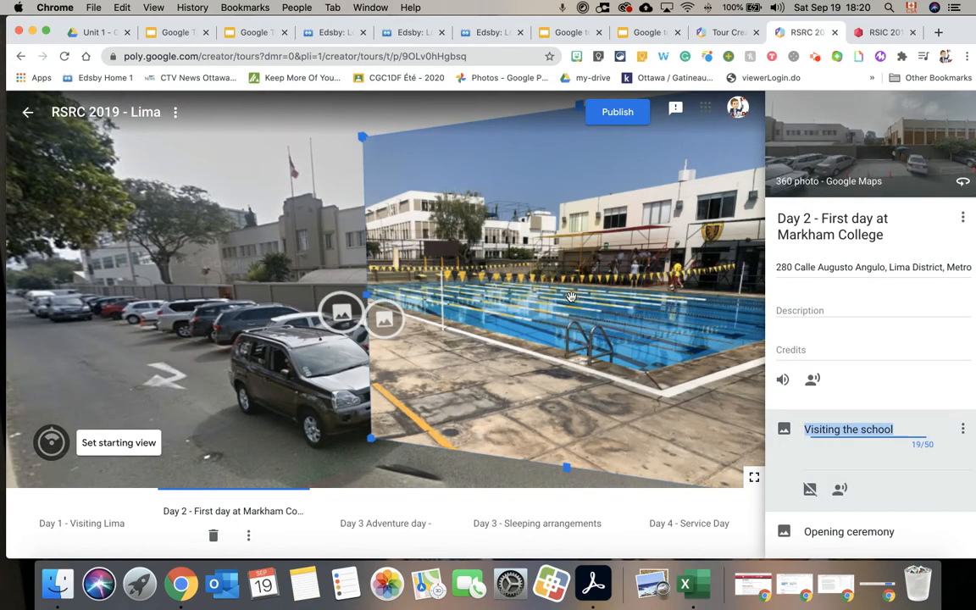
pyautogui.click(340, 310)
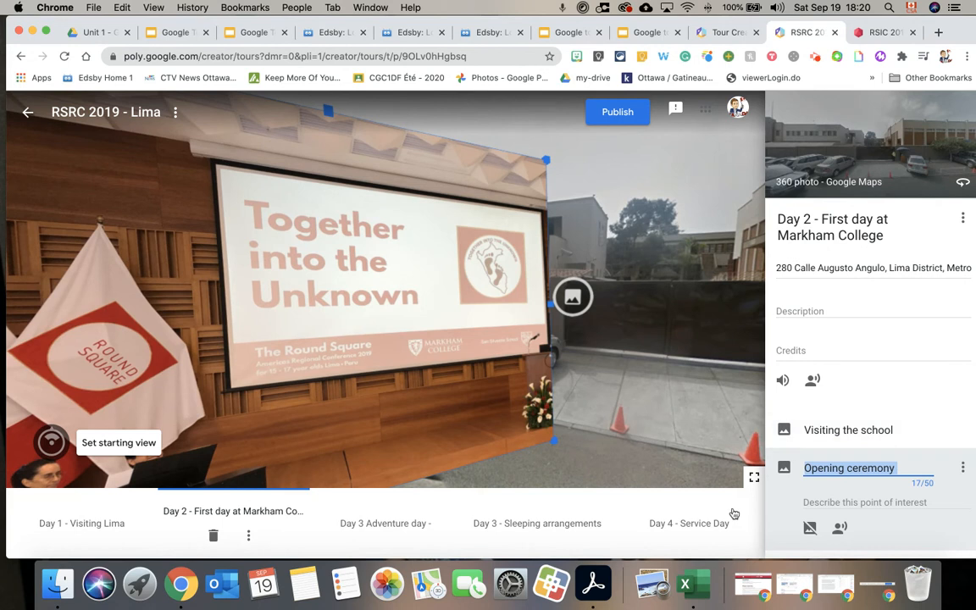
pyautogui.click(656, 517)
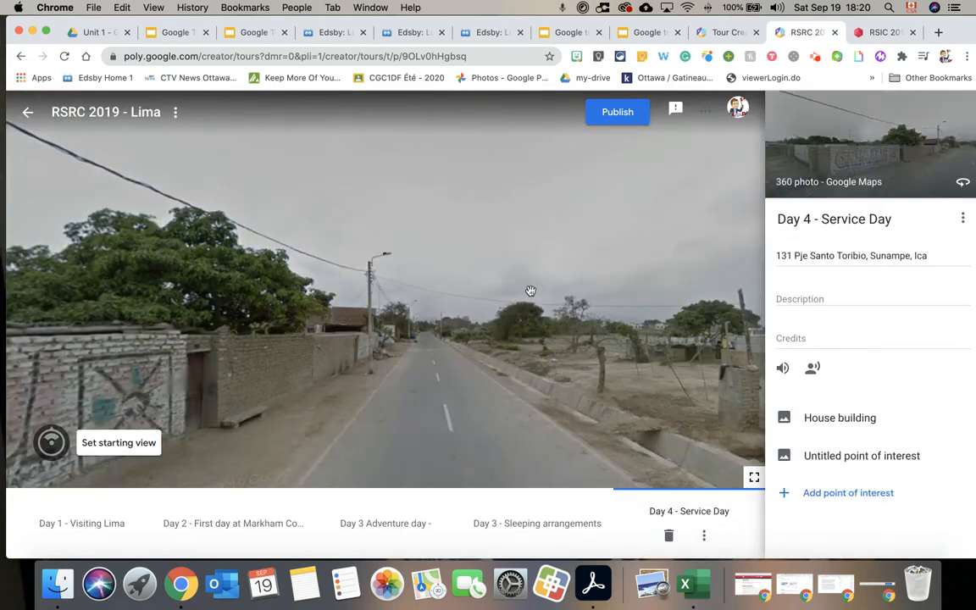
# - Publish the RSRC 2019 - Lima tour and open its published version
pyautogui.click(617, 112)
pyautogui.click(583, 387)
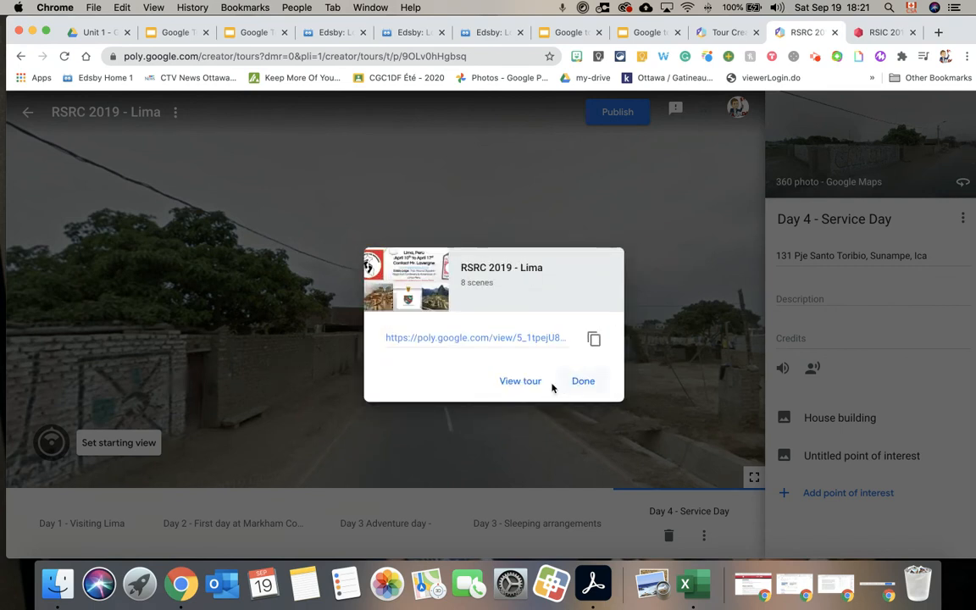
pyautogui.click(521, 383)
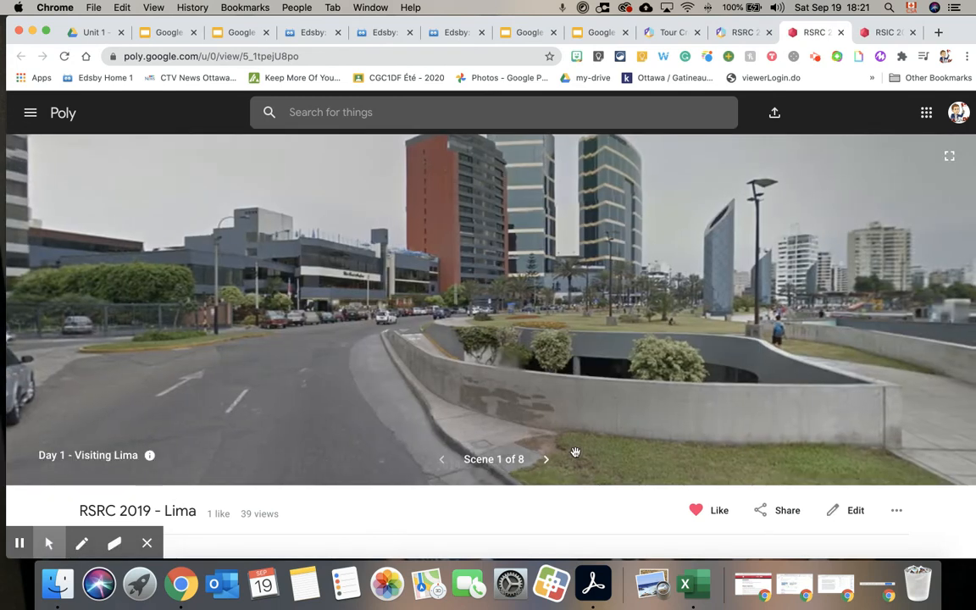
# - Move on to the Day 2 scene of the published Lima tour and view its school visit and opening ceremony points of interest
pyautogui.click(547, 462)
pyautogui.moveTo(595, 397); pyautogui.dragTo(565, 395)
pyautogui.moveTo(497, 317)
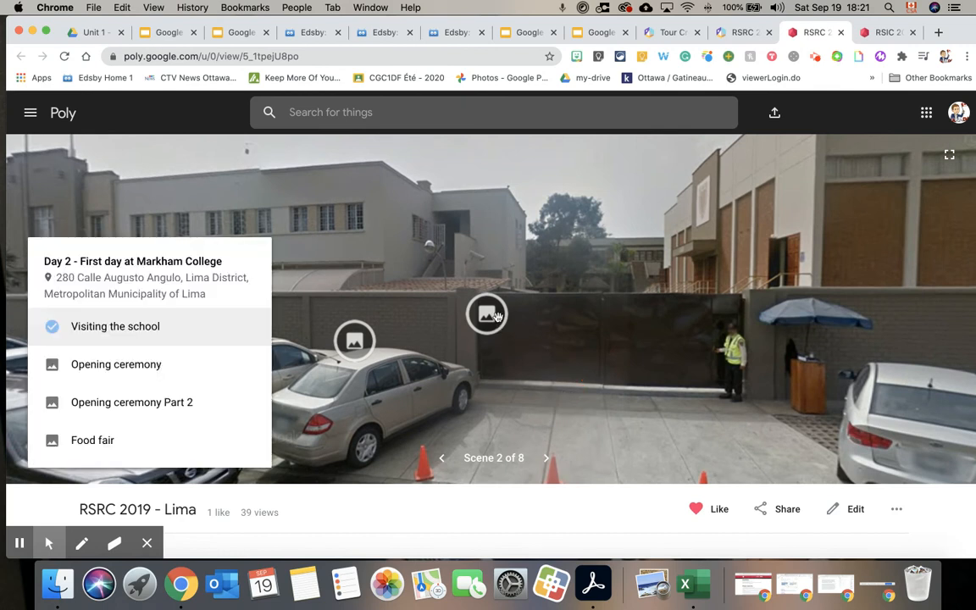
pyautogui.click(76, 366)
pyautogui.click(108, 400)
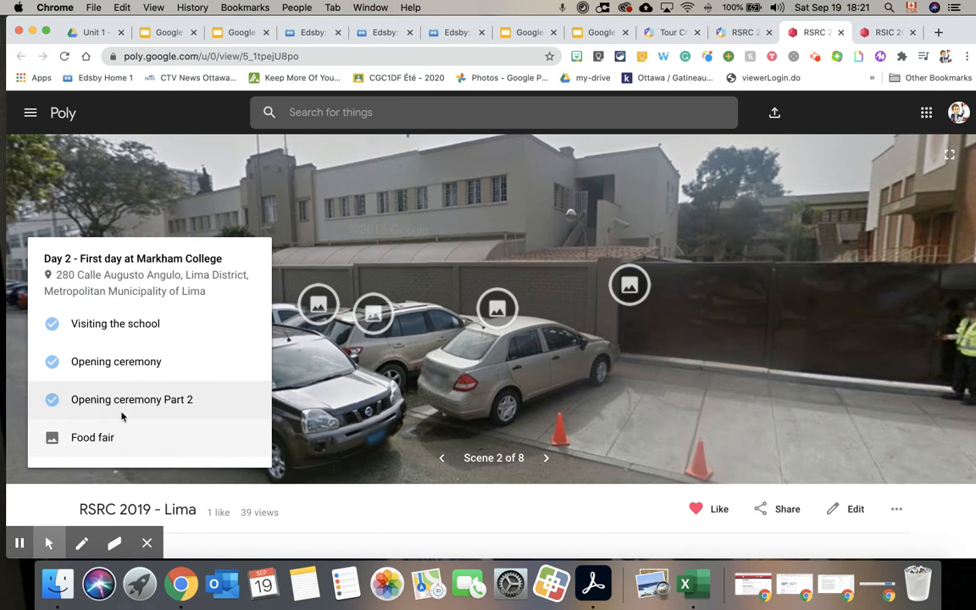
pyautogui.click(121, 406)
pyautogui.click(779, 294)
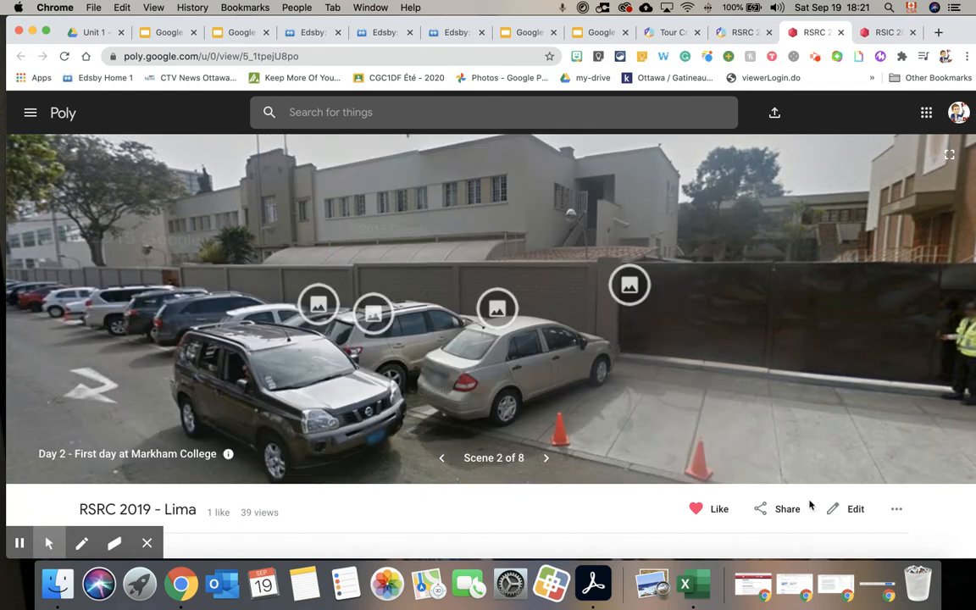
# - Move past the two Day 3 scenes to Day 4 - Service Day and look around the street
pyautogui.click(546, 458)
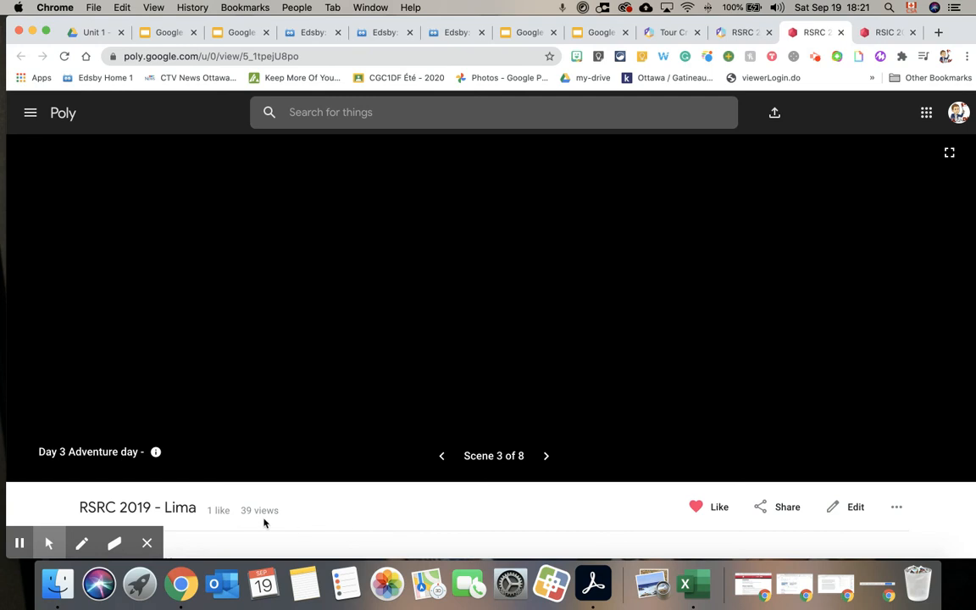
pyautogui.click(548, 458)
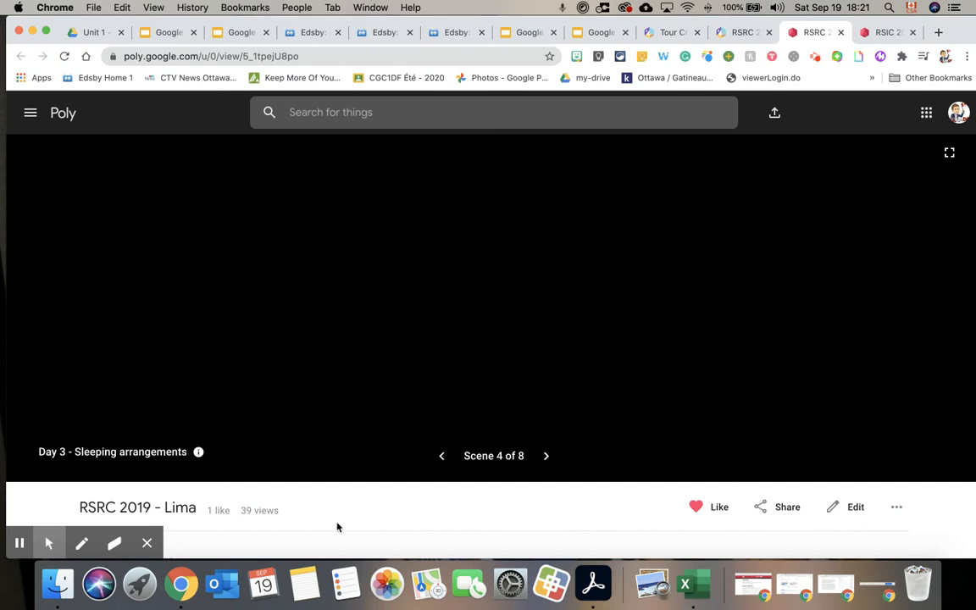
pyautogui.click(546, 456)
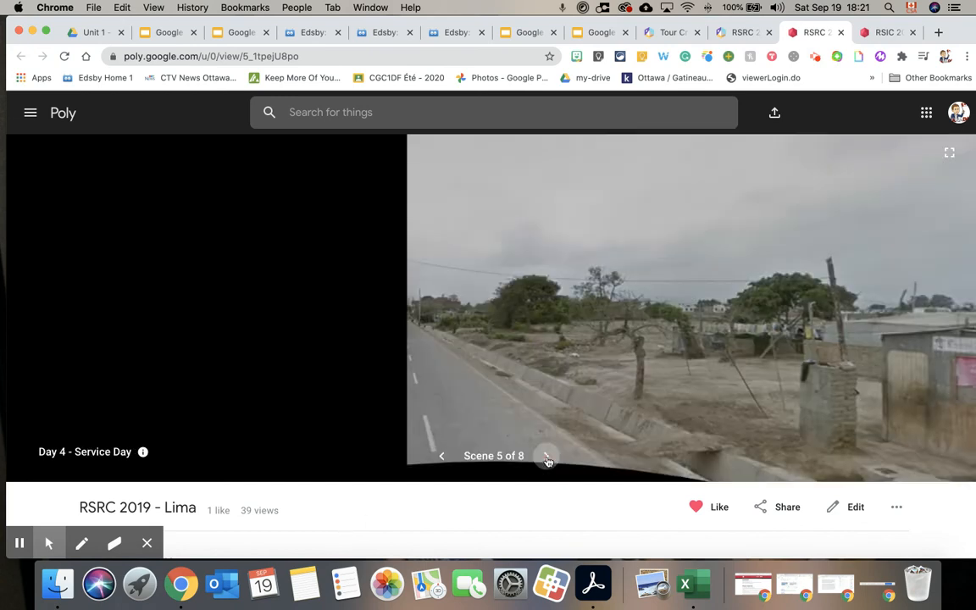
pyautogui.moveTo(669, 360)
pyautogui.mouseDown()
pyautogui.moveTo(516, 348)
pyautogui.moveTo(525, 347)
pyautogui.mouseUp()
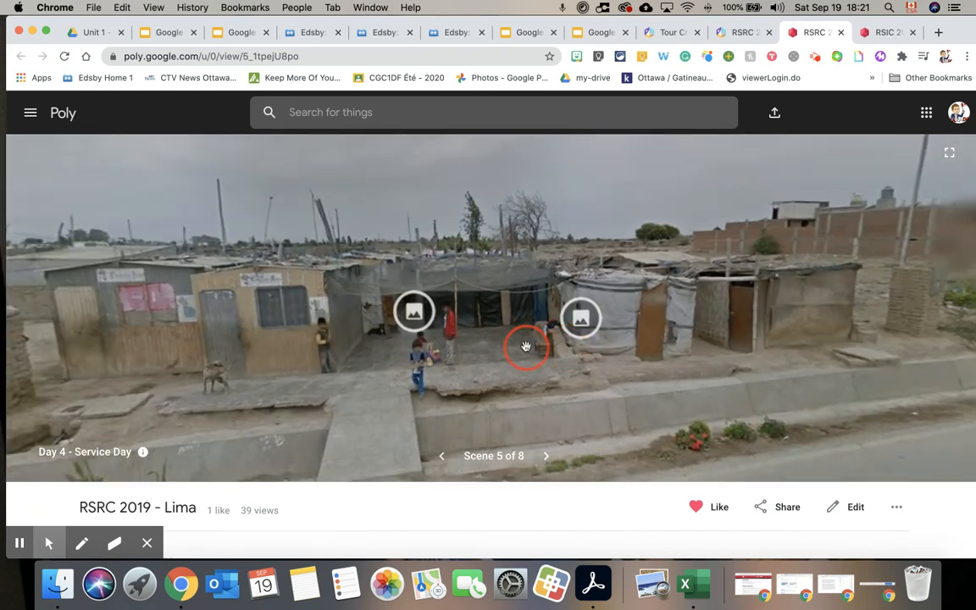
# - View the image points of interest in the Day 4 - Service Day scene and look around the houses
pyautogui.click(577, 325)
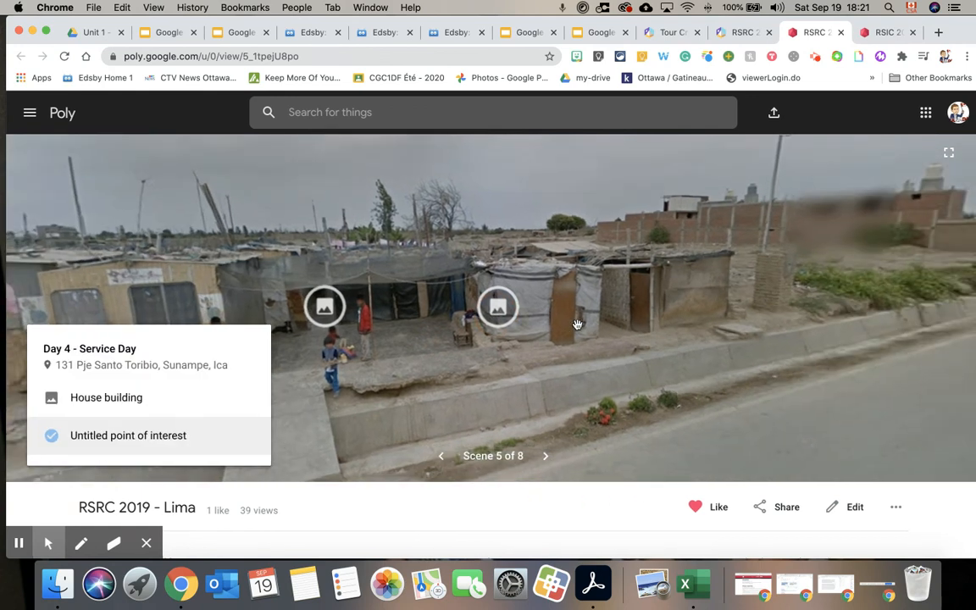
pyautogui.click(129, 386)
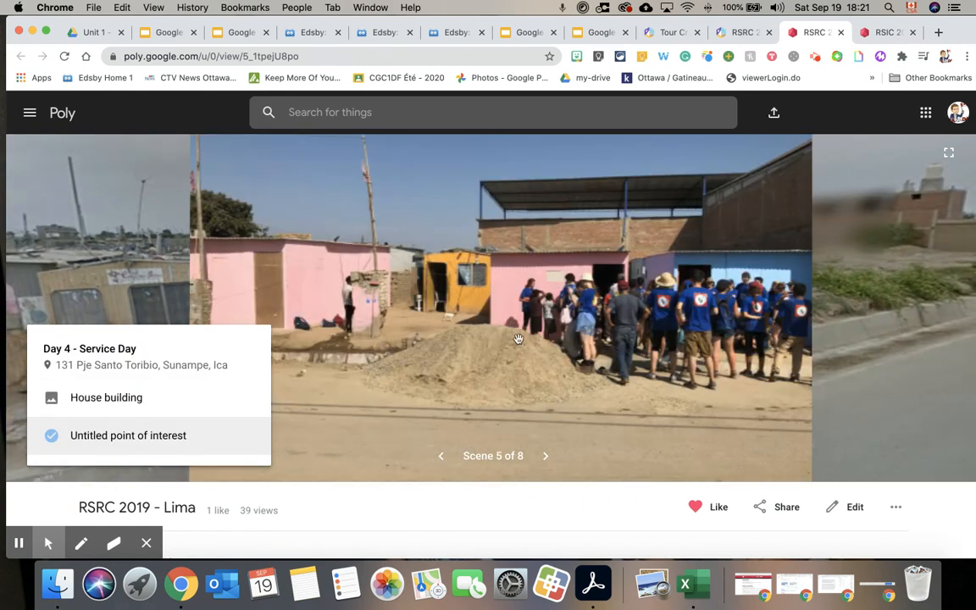
pyautogui.click(757, 308)
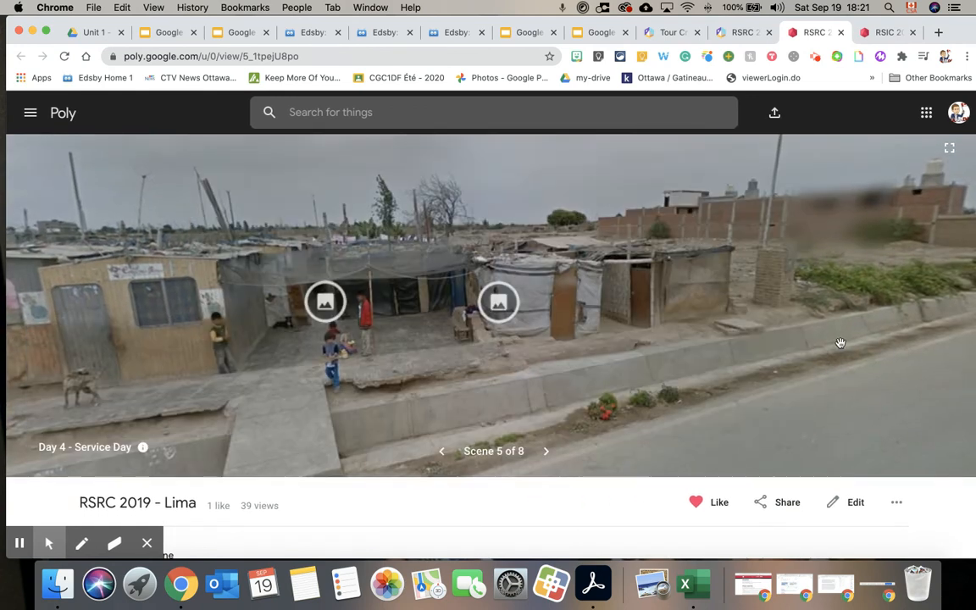
pyautogui.click(501, 313)
pyautogui.click(881, 369)
pyautogui.moveTo(881, 369); pyautogui.dragTo(716, 333)
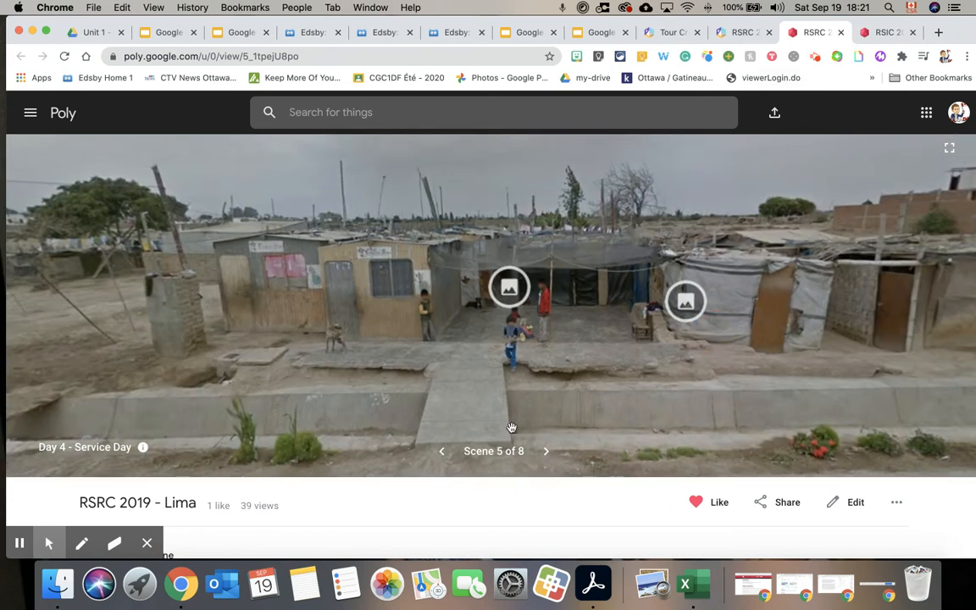
pyautogui.scroll(-1, 271, 441)
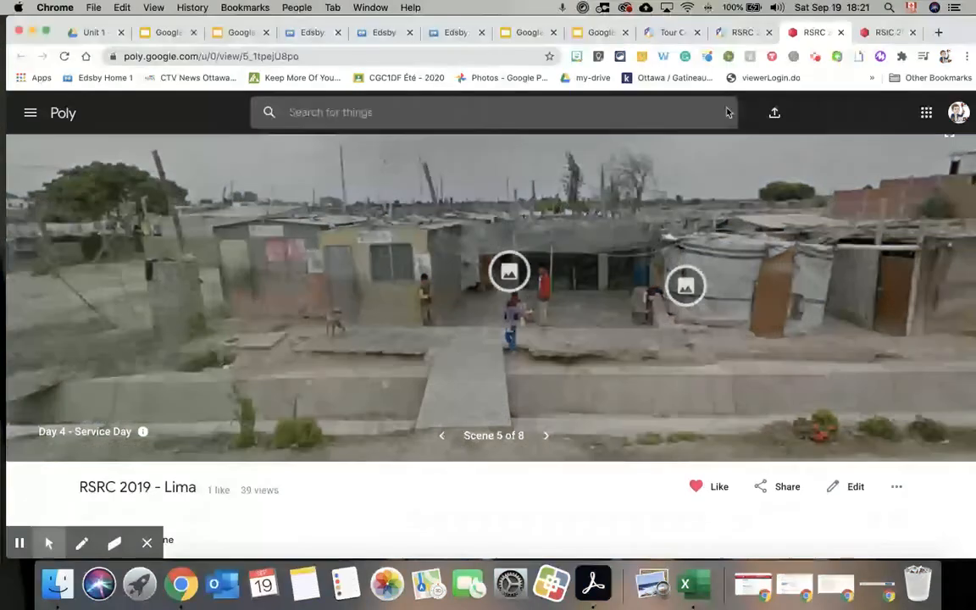